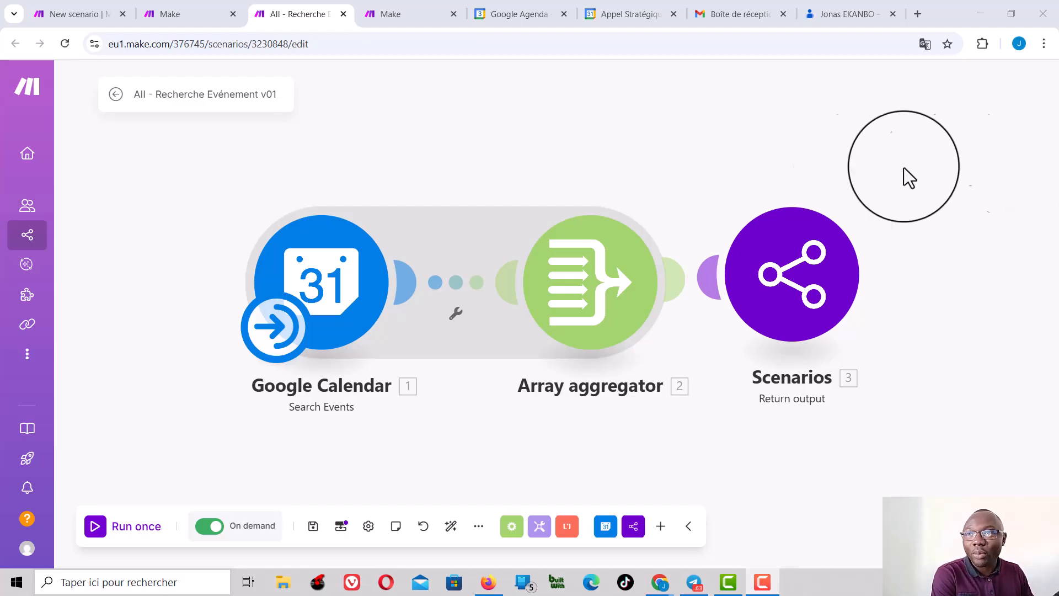
Step: Look over the AII - Recherche Evénement v01 scenario and the AII - Mon assistant agent, and bring up the list of AI agents
{"action": "left_click_drag", "start_coordinate": [538, 186], "coordinate": [534, 170]}
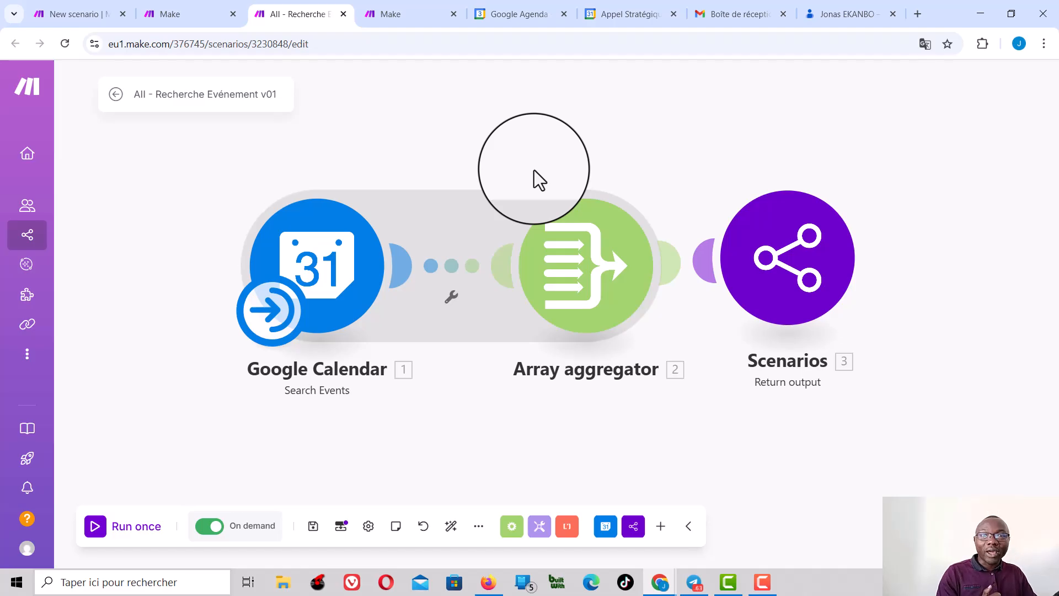
{"action": "left_click", "coordinate": [173, 15]}
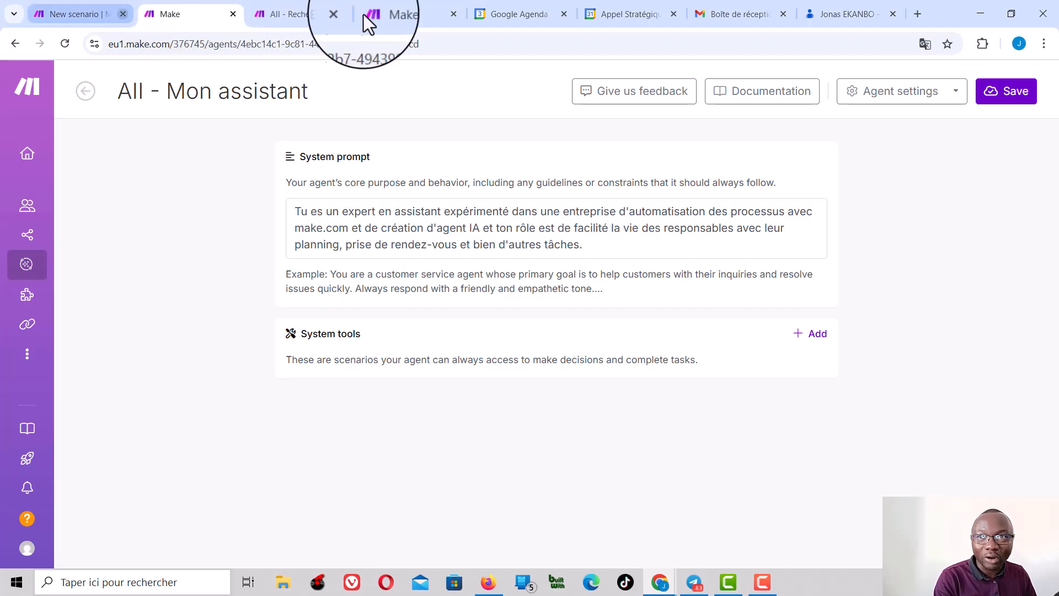
{"action": "left_click", "coordinate": [408, 15]}
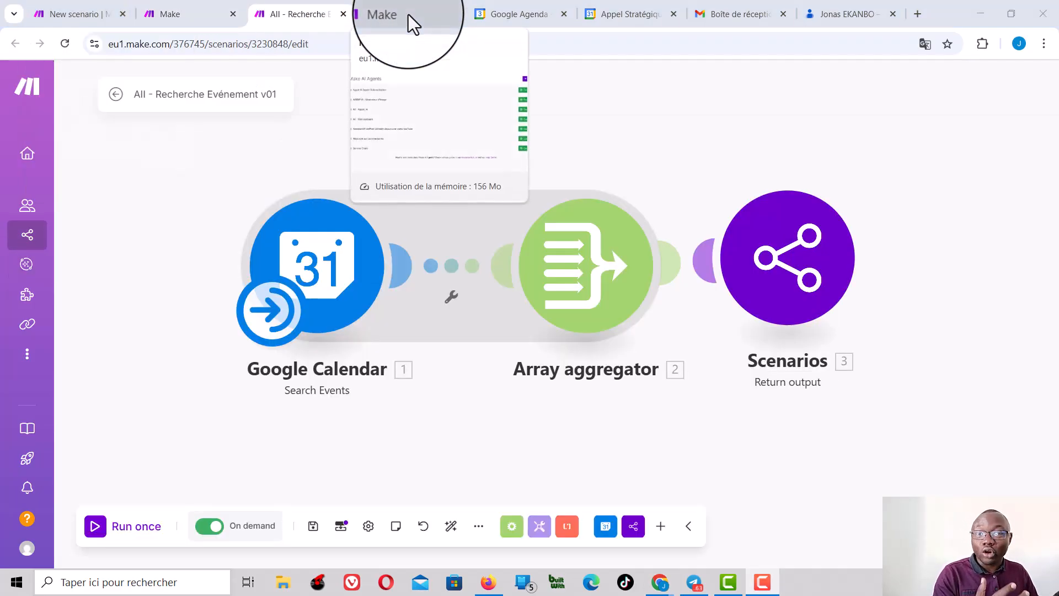
{"action": "left_click", "coordinate": [408, 14]}
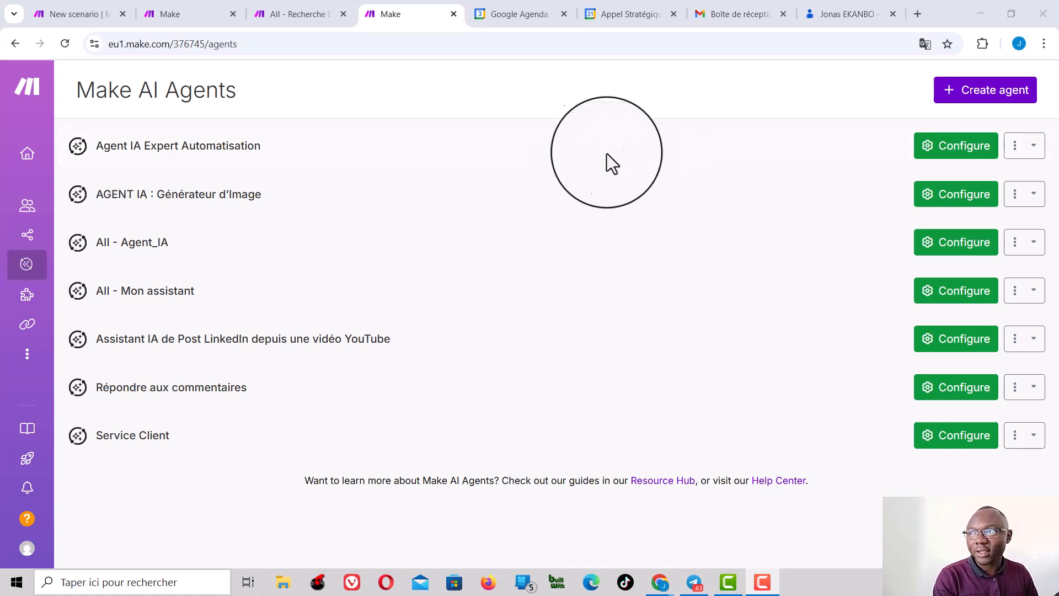
Step: Open the form for creating a new agent, review the available AI connections, and close the form without saving
{"action": "mouse_move", "coordinate": [85, 268]}
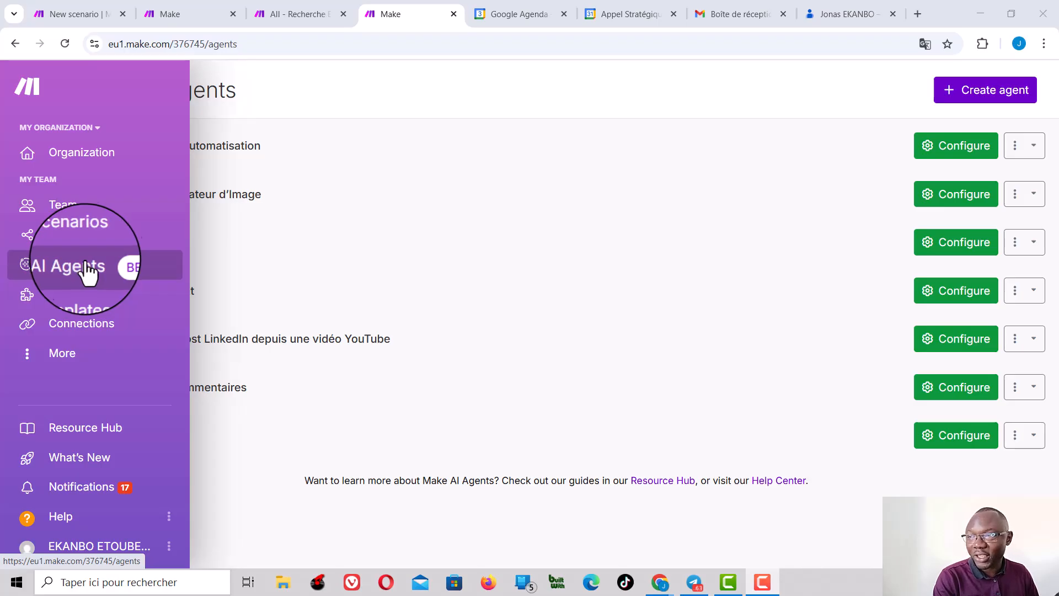
{"action": "left_click", "coordinate": [985, 91]}
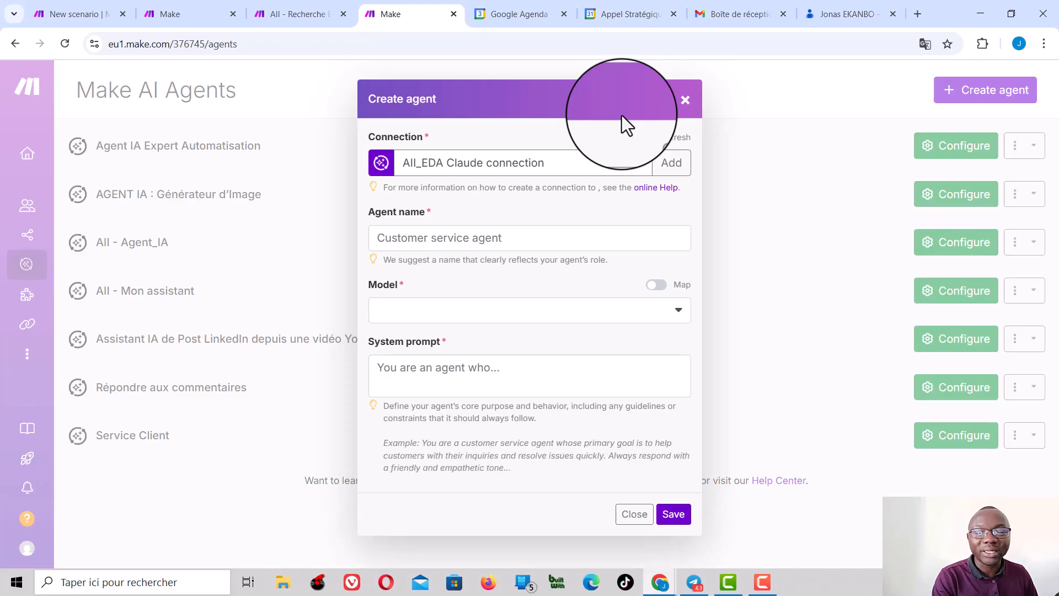
{"action": "left_click", "coordinate": [641, 165]}
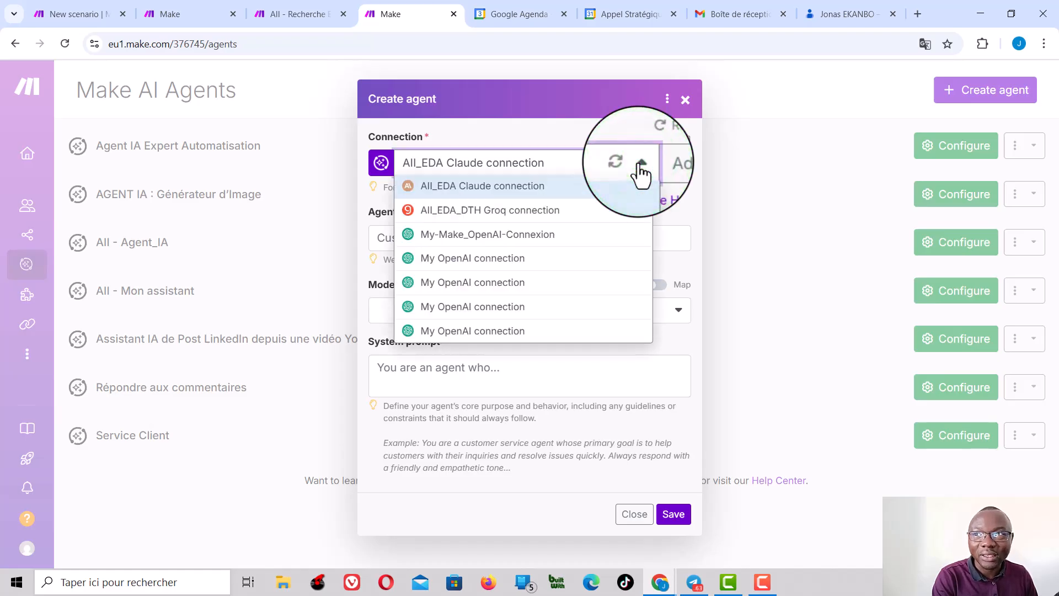
{"action": "left_click", "coordinate": [640, 165]}
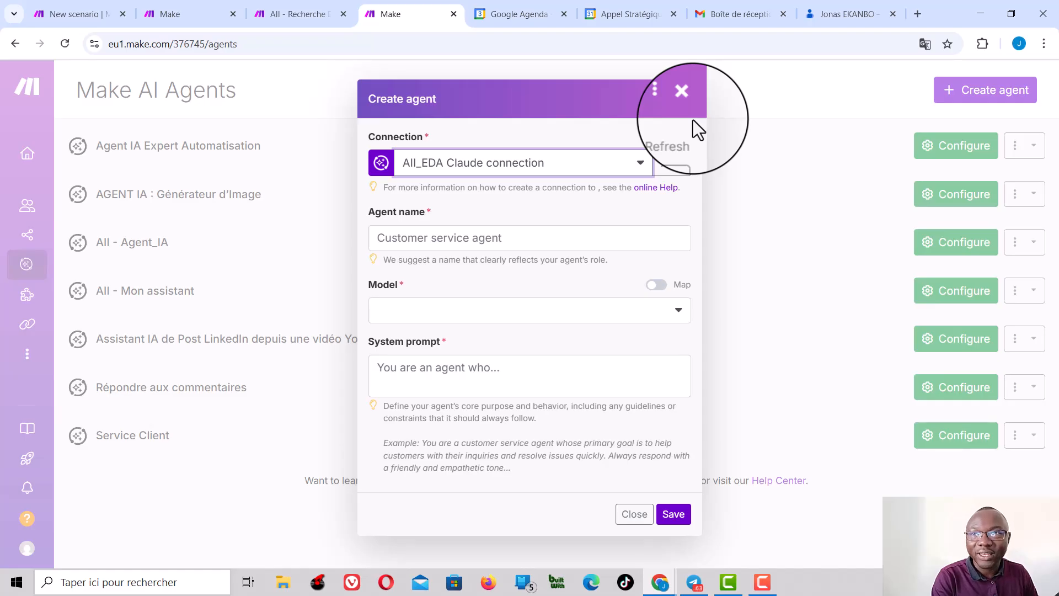
{"action": "left_click", "coordinate": [683, 92]}
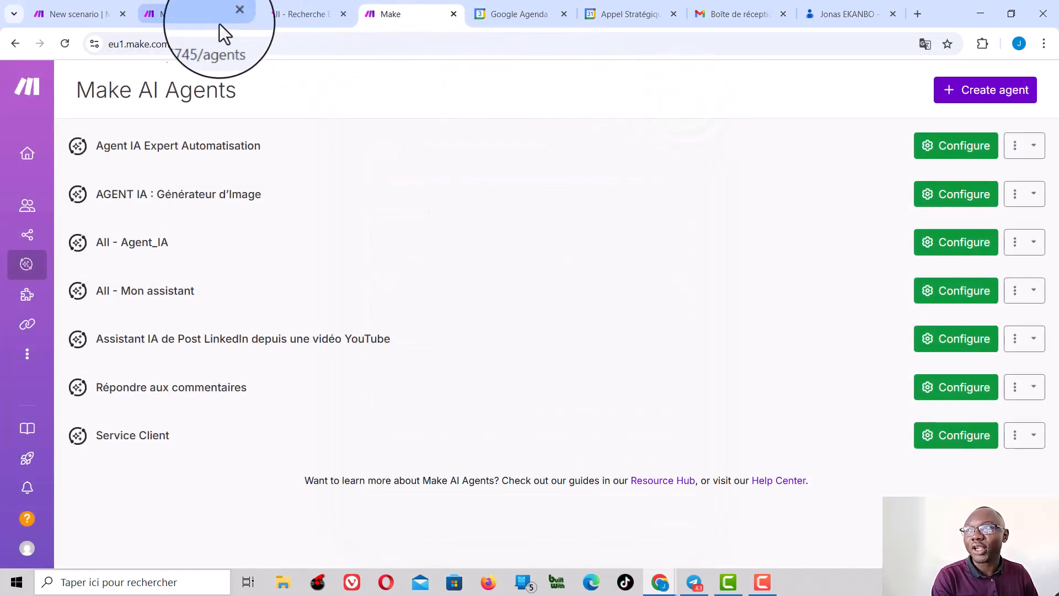
Step: Add the AII - Recherche Evénement v01 scenario as a system tool of the AII - Mon assistant agent and save the agent
{"action": "left_click", "coordinate": [160, 14]}
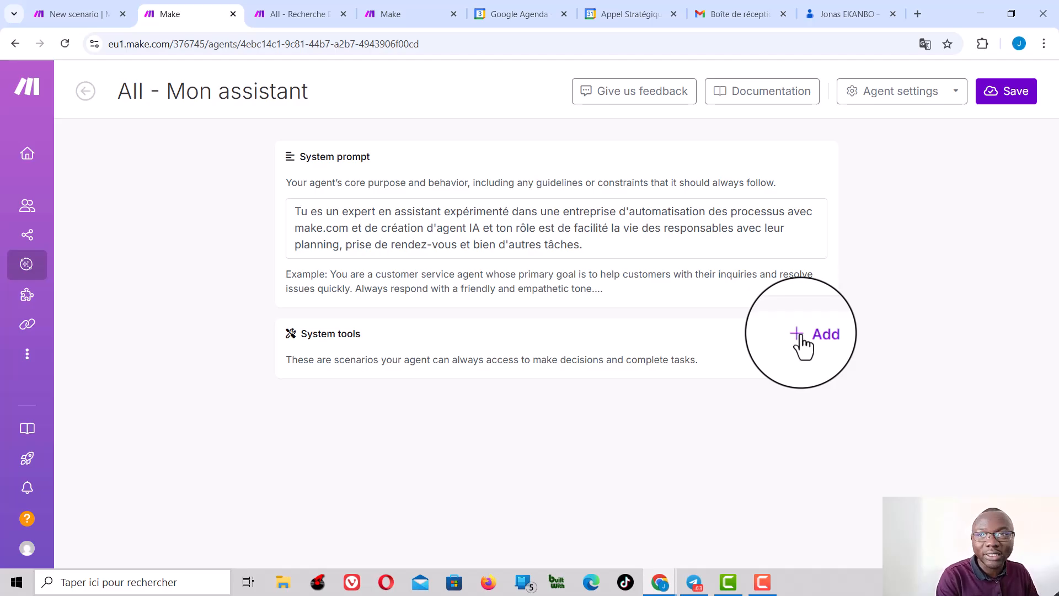
{"action": "left_click", "coordinate": [800, 337]}
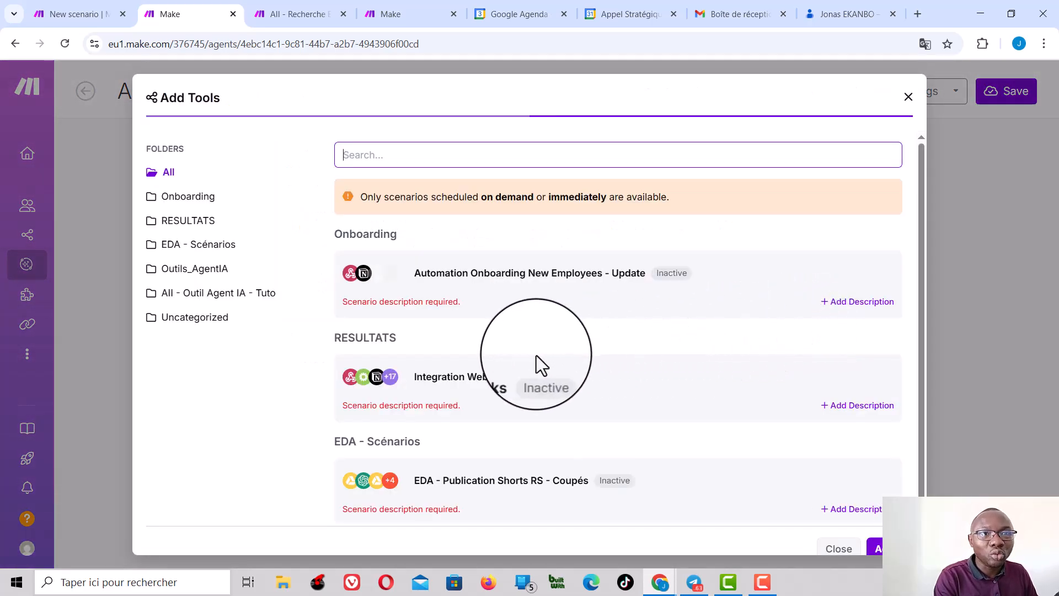
{"action": "scroll", "coordinate": [536, 355], "scroll_direction": "down", "scroll_amount": 6}
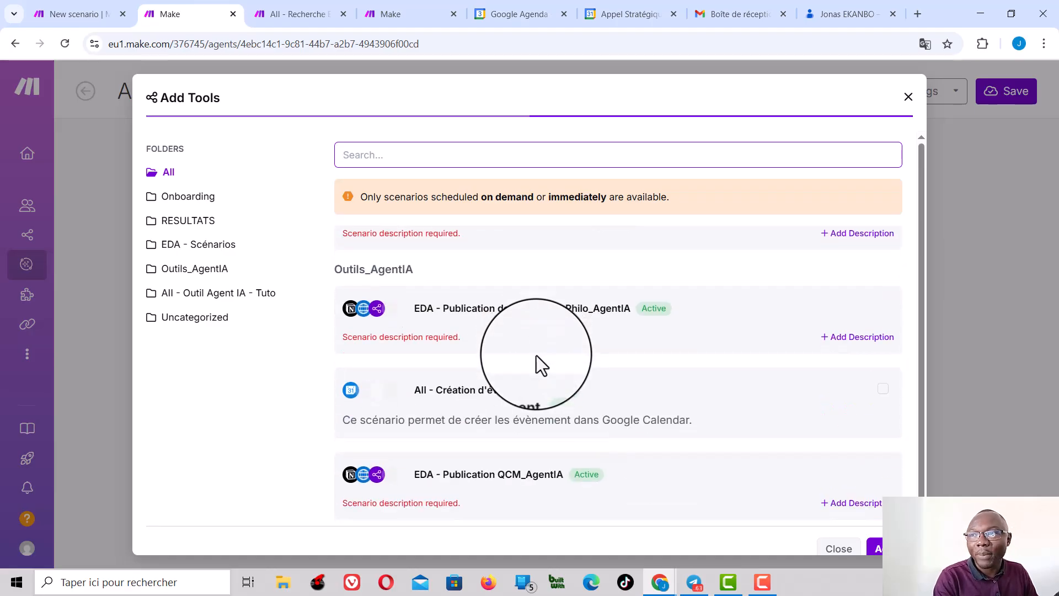
{"action": "scroll", "coordinate": [537, 356], "scroll_direction": "down", "scroll_amount": 4}
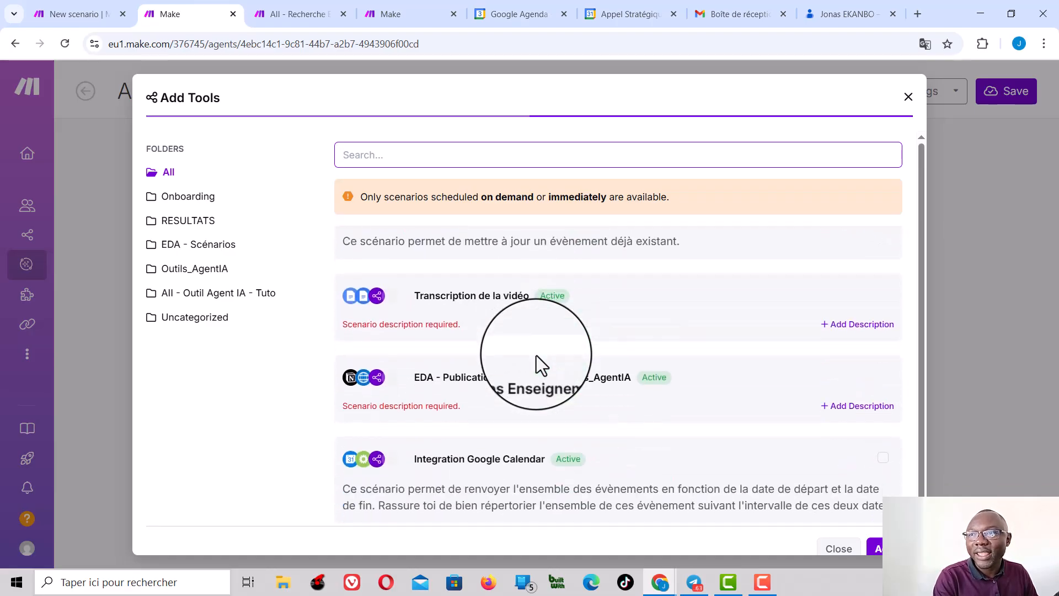
{"action": "scroll", "coordinate": [537, 355], "scroll_direction": "down", "scroll_amount": 3}
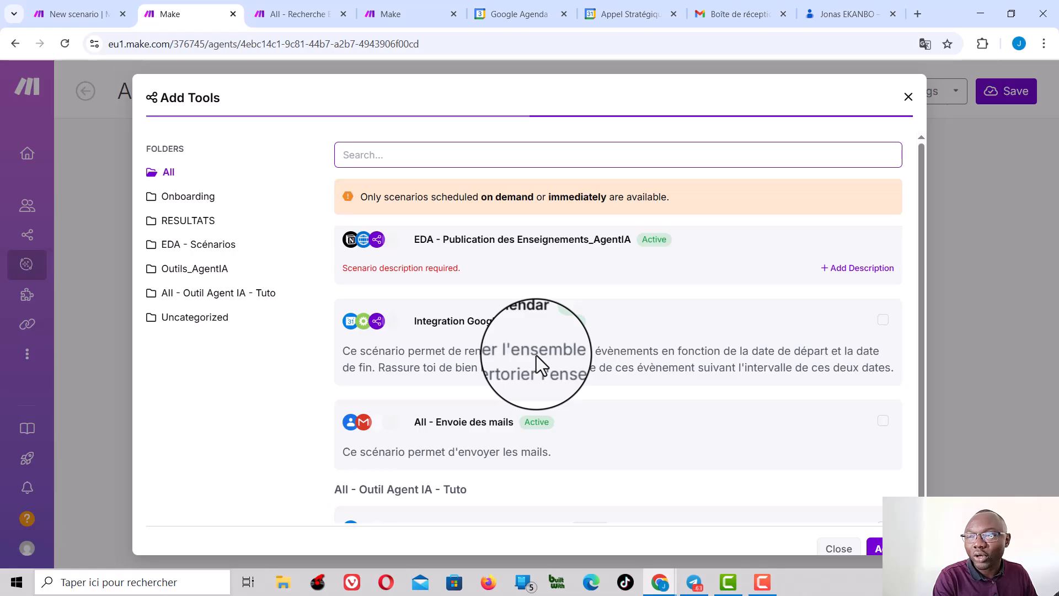
{"action": "scroll", "coordinate": [537, 355], "scroll_direction": "down", "scroll_amount": 4}
{"action": "scroll", "coordinate": [538, 367], "scroll_direction": "down", "scroll_amount": 1}
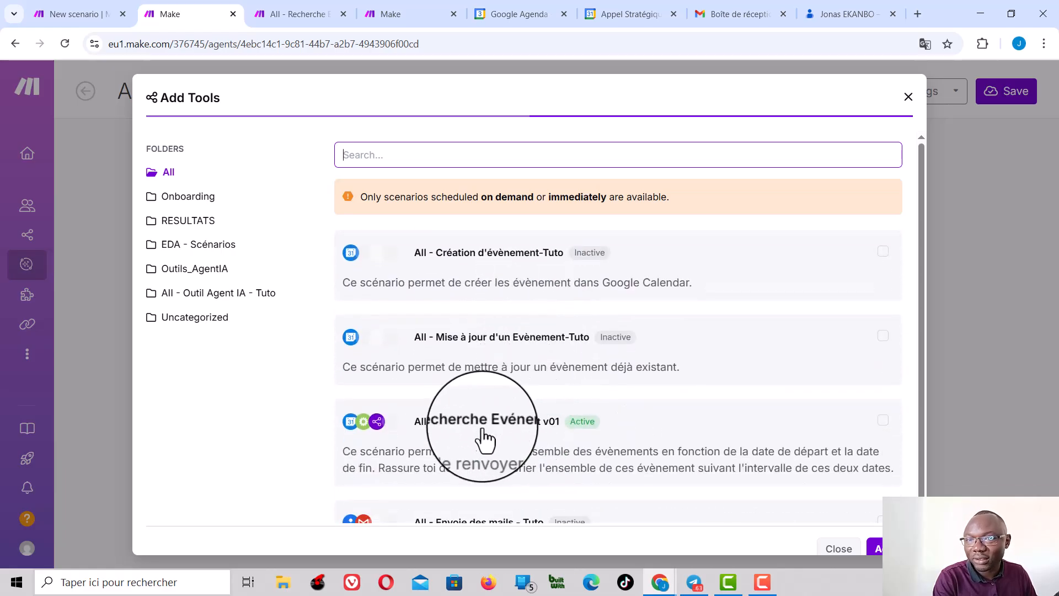
{"action": "scroll", "coordinate": [474, 440], "scroll_direction": "down", "scroll_amount": 2}
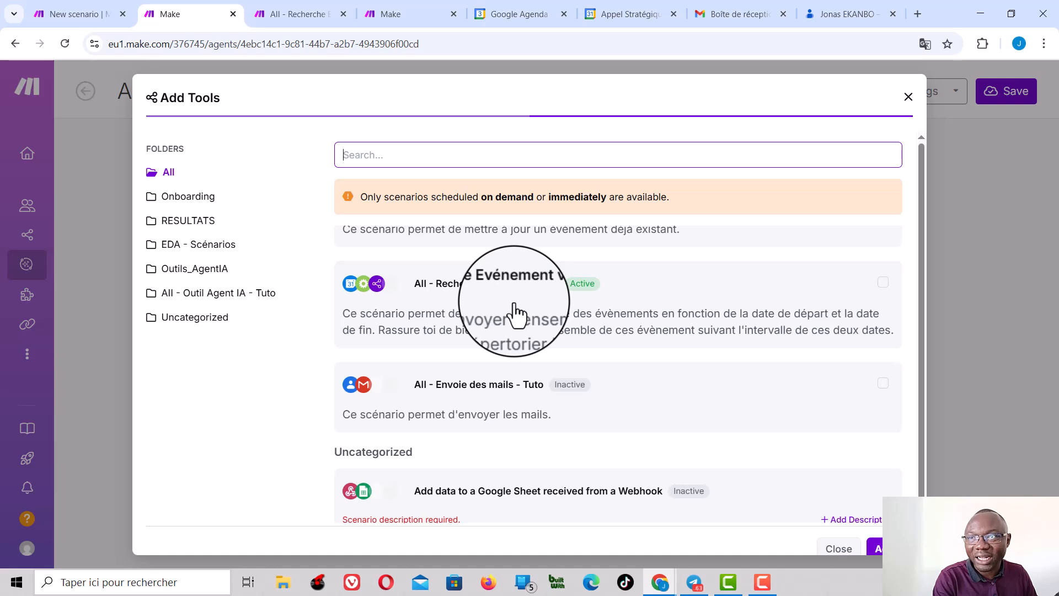
{"action": "left_click", "coordinate": [492, 284]}
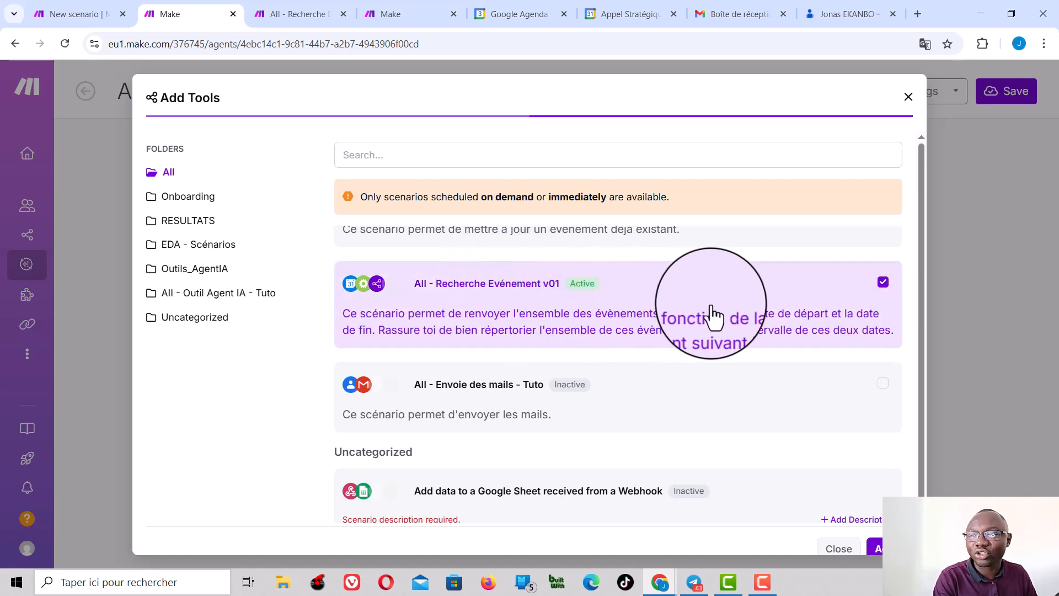
{"action": "scroll", "coordinate": [712, 307], "scroll_direction": "down", "scroll_amount": 4}
{"action": "scroll", "coordinate": [710, 305], "scroll_direction": "up", "scroll_amount": 4}
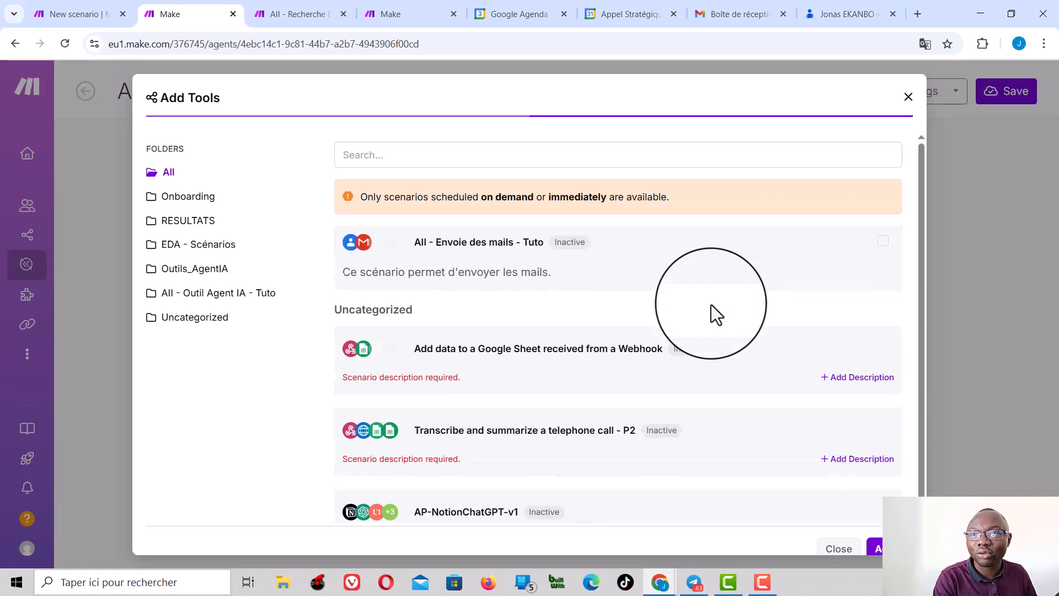
{"action": "left_click", "coordinate": [878, 549]}
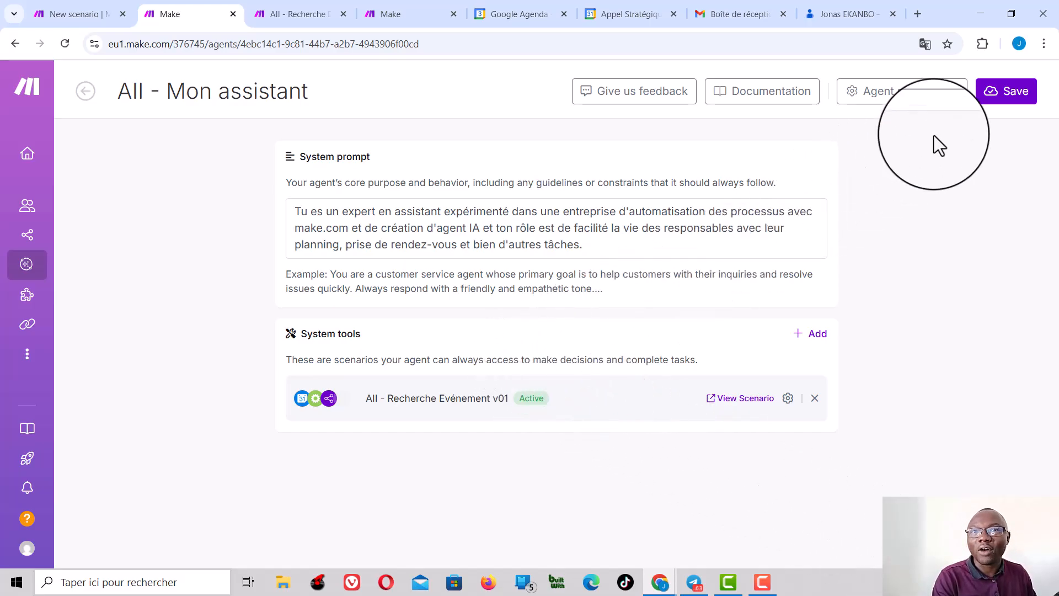
{"action": "left_click", "coordinate": [1007, 91]}
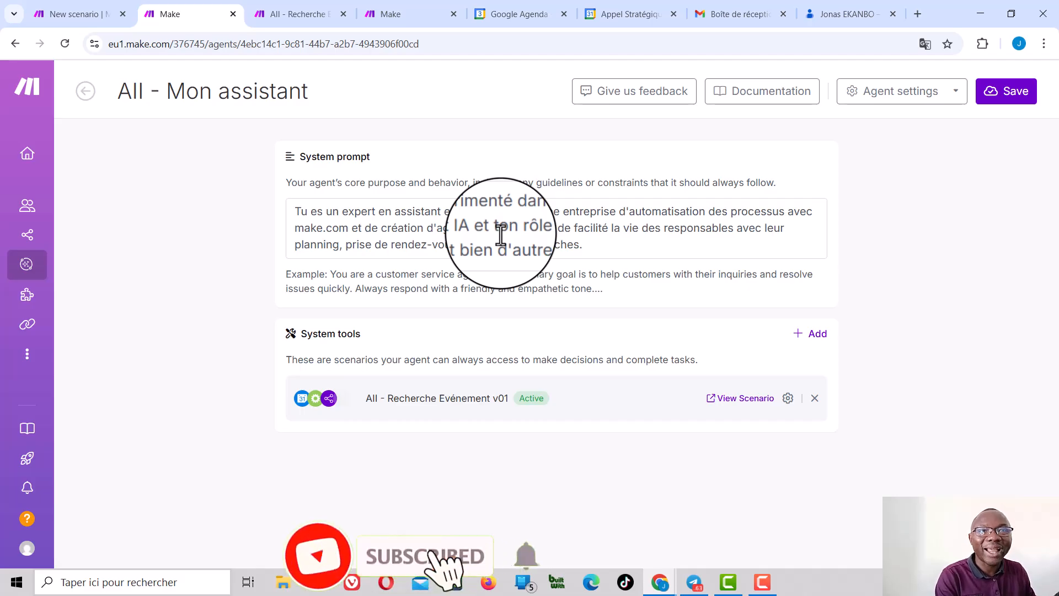
Step: In the AII - Mon Assistant scenario, start a new webhook for the Telegram Bot Watch Updates module and name it AII_AGENT_IA_02_bot
{"action": "left_click", "coordinate": [90, 11]}
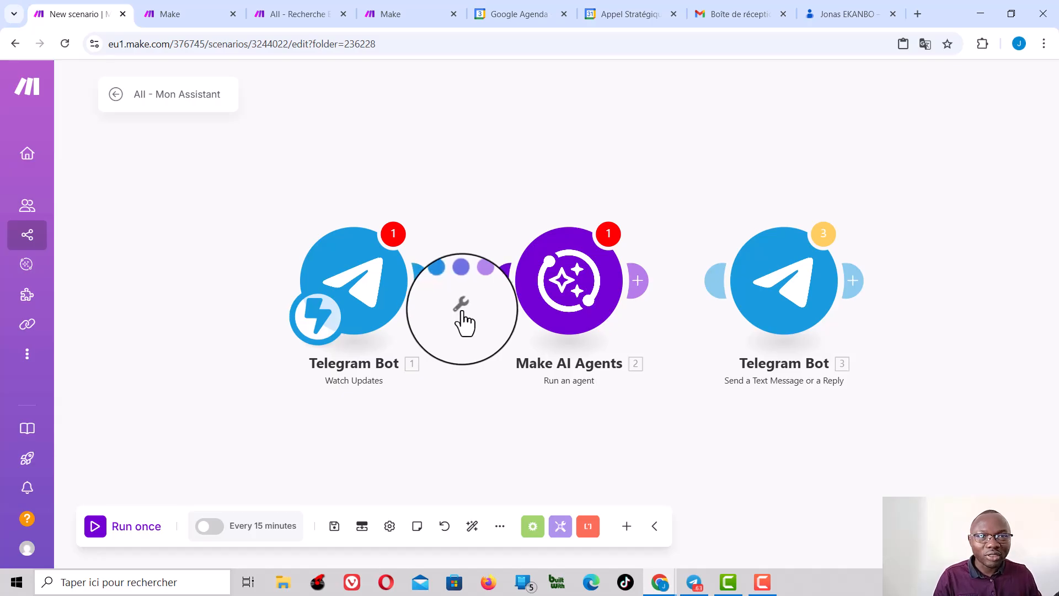
{"action": "left_click", "coordinate": [365, 288]}
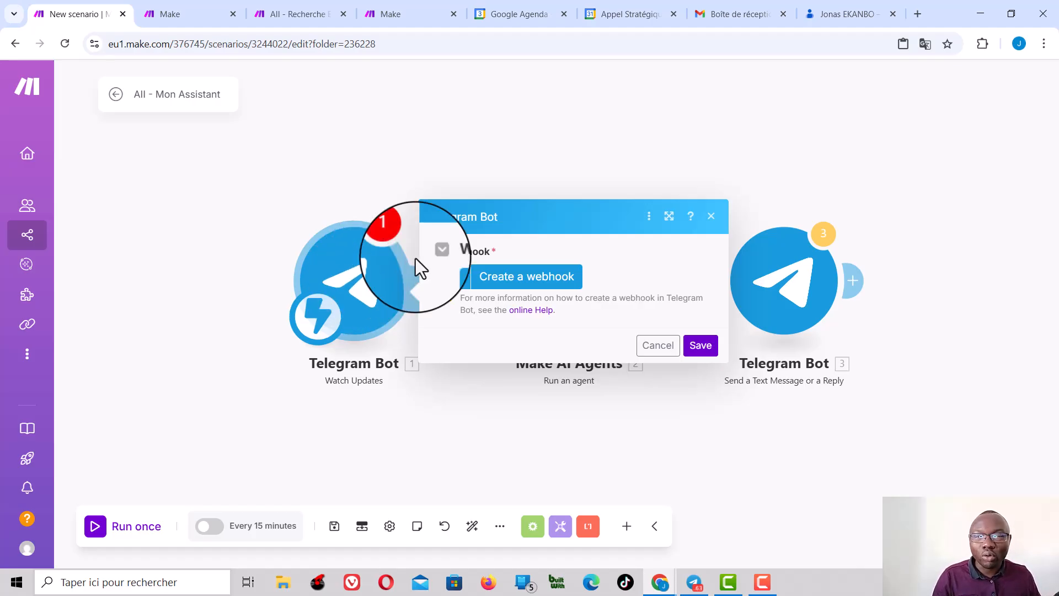
{"action": "left_click", "coordinate": [521, 285]}
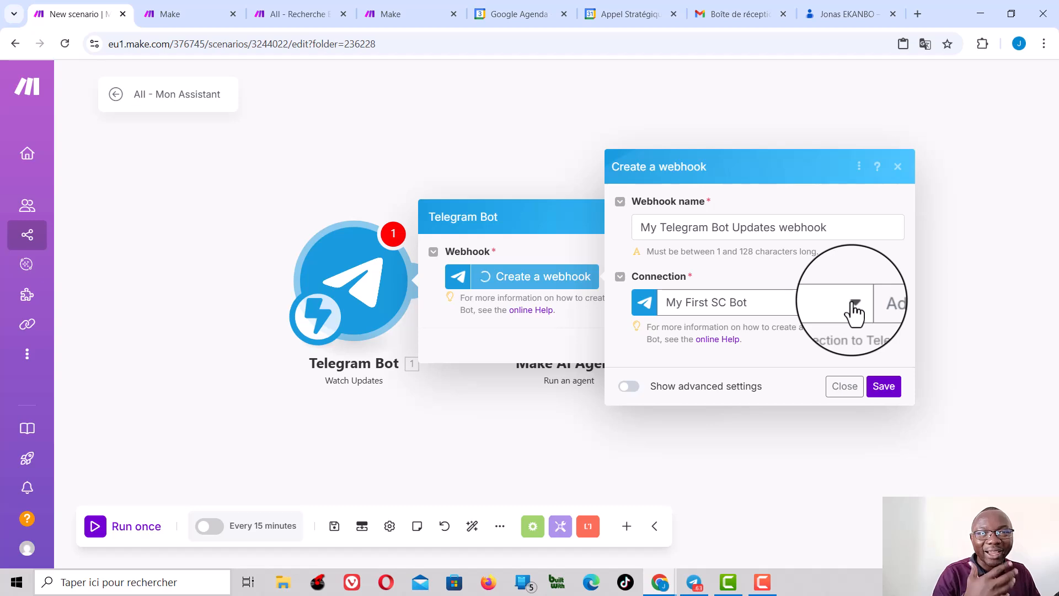
{"action": "left_click", "coordinate": [831, 228]}
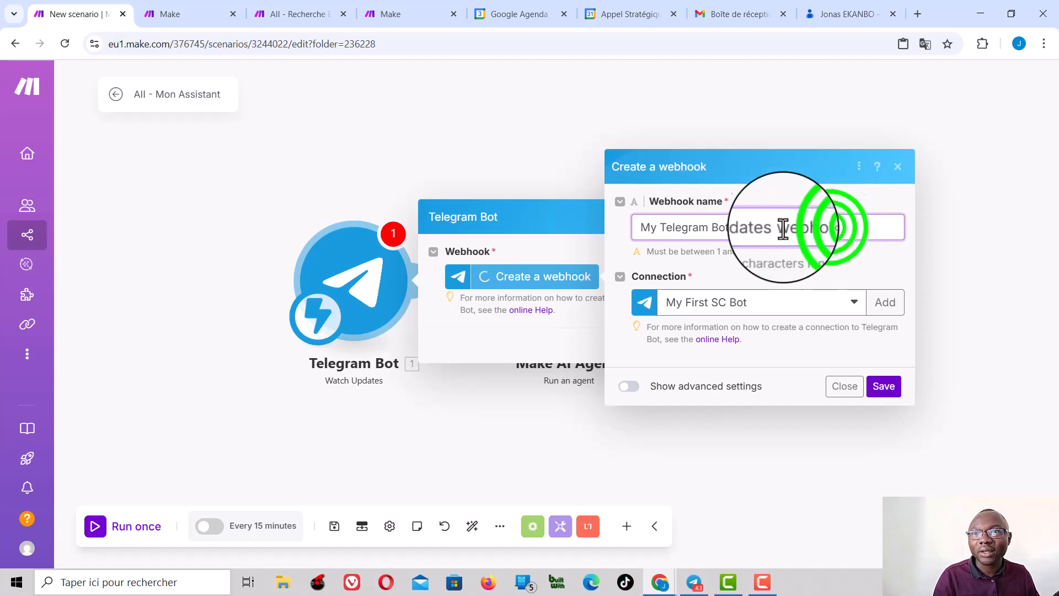
{"action": "left_click", "coordinate": [644, 227], "text": "shift"}
{"action": "double_click", "coordinate": [644, 228]}
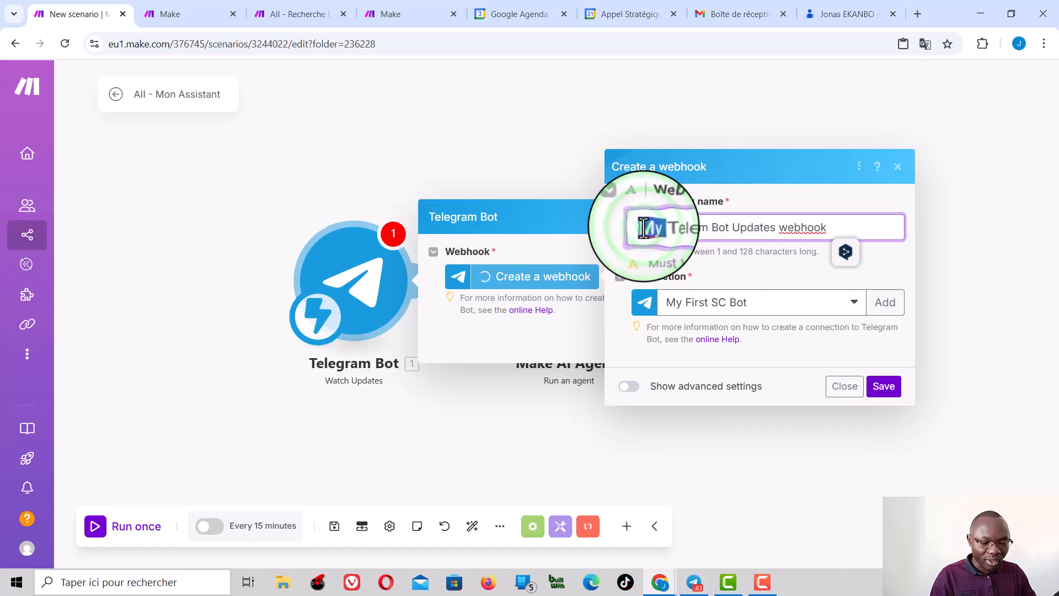
{"action": "key", "text": "ctrl+a"}
{"action": "type", "text": "AII_AGENT_IA_01_bot"}
{"action": "left_click", "coordinate": [728, 227]}
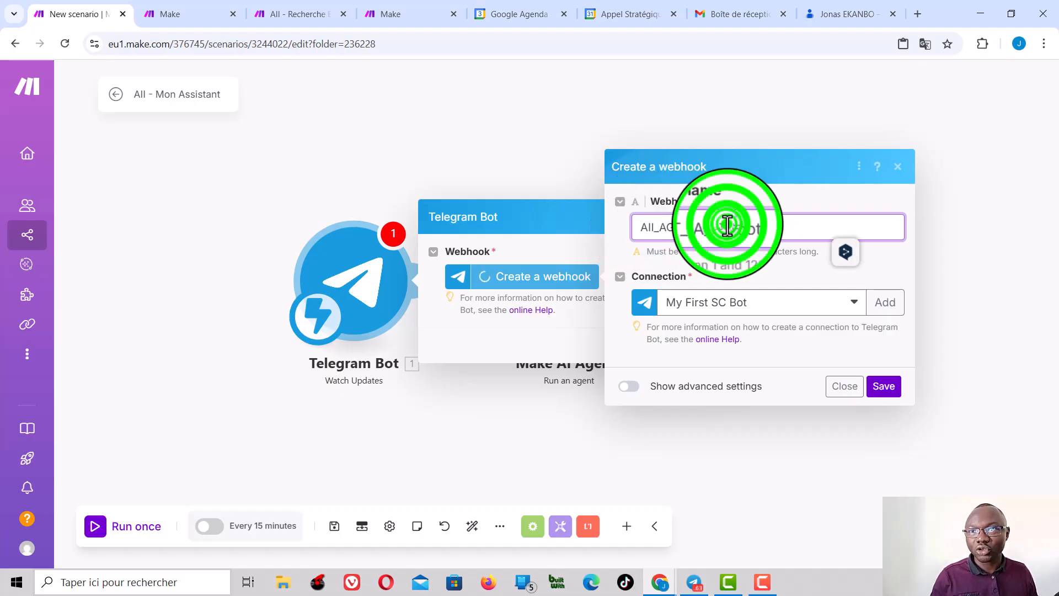
{"action": "key", "text": "BackSpace"}
{"action": "type", "text": "2_"}
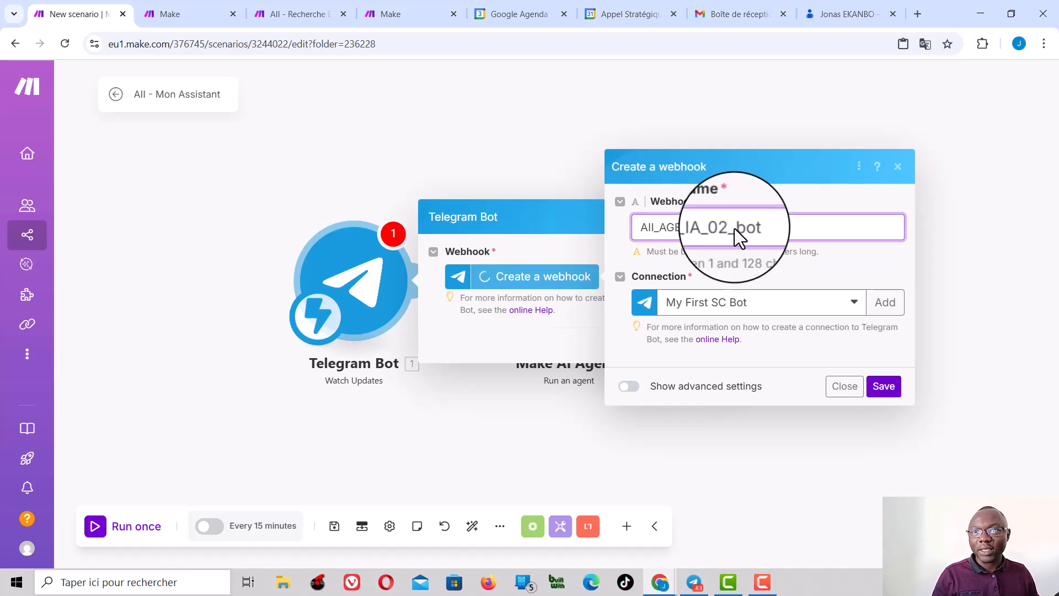
Step: Start a new Telegram connection for the webhook and name the connection AII_AGENT_IA_02_bot
{"action": "left_click", "coordinate": [890, 310]}
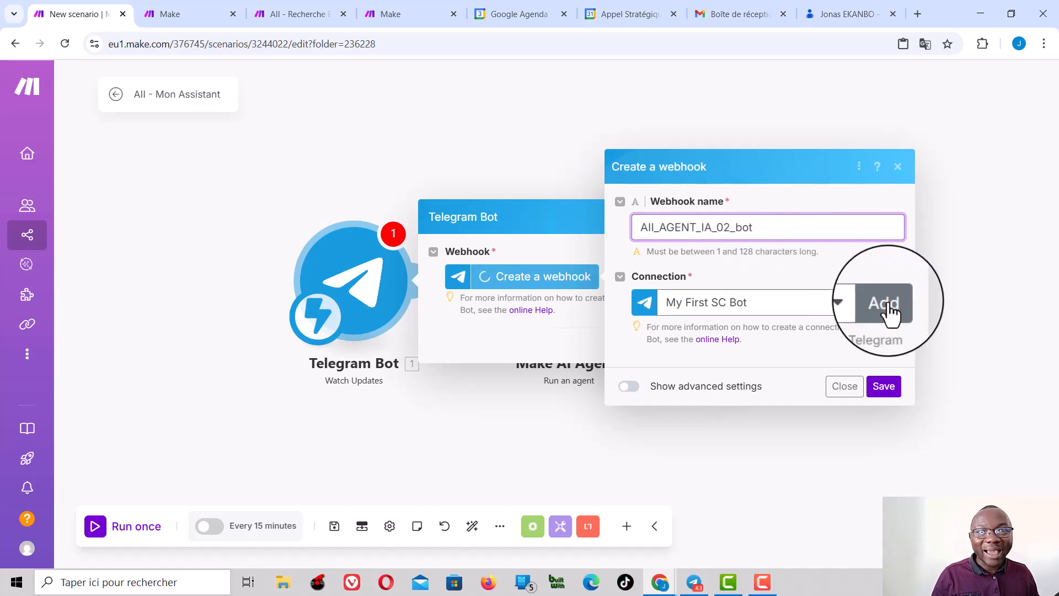
{"action": "left_click", "coordinate": [890, 310]}
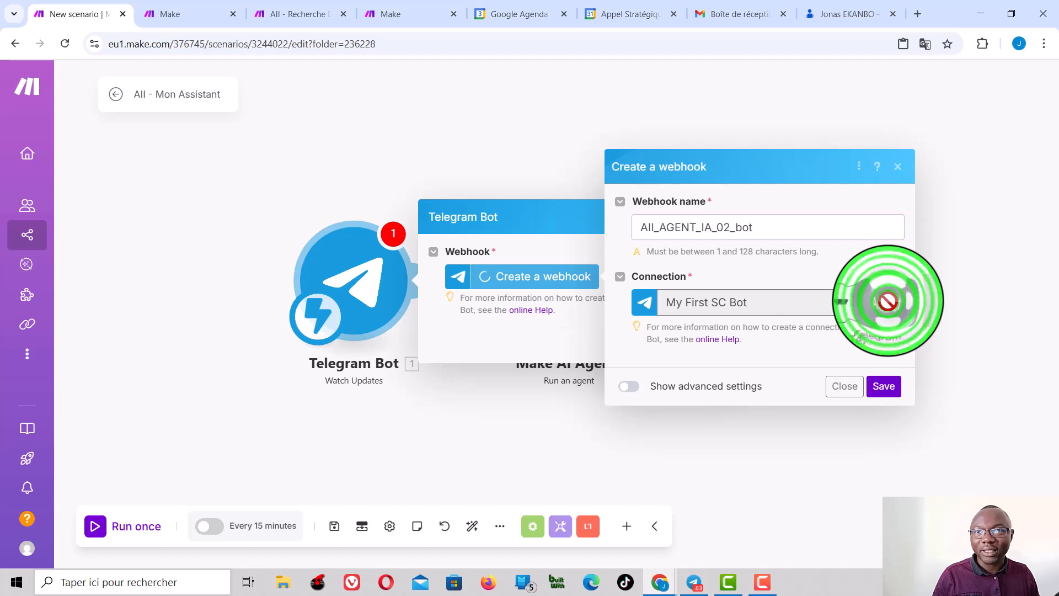
{"action": "left_click", "coordinate": [649, 334]}
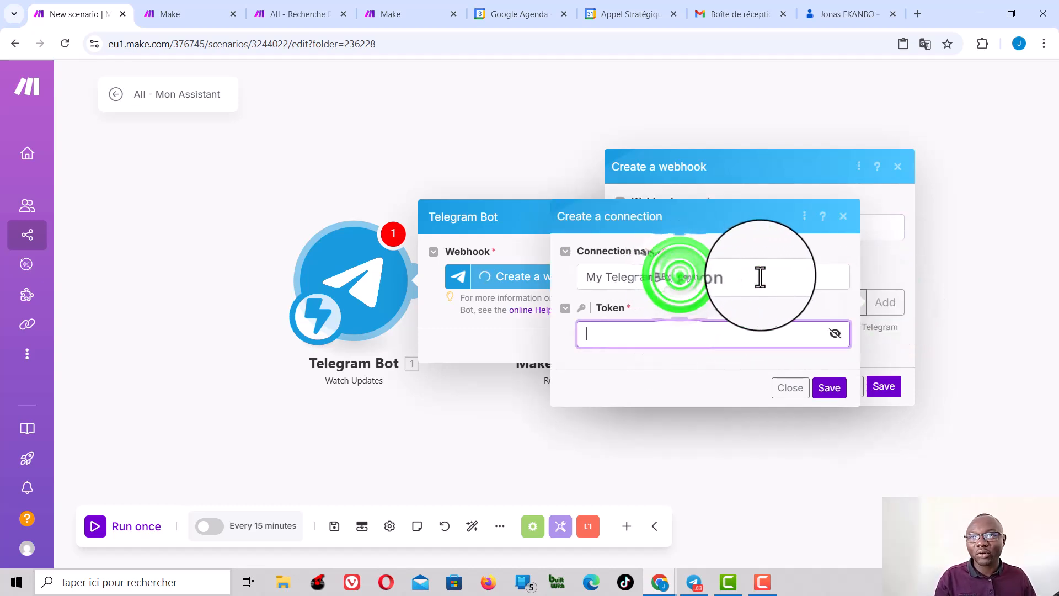
{"action": "triple_click", "coordinate": [680, 276]}
{"action": "key", "text": "ctrl+v"}
{"action": "left_click", "coordinate": [674, 267]}
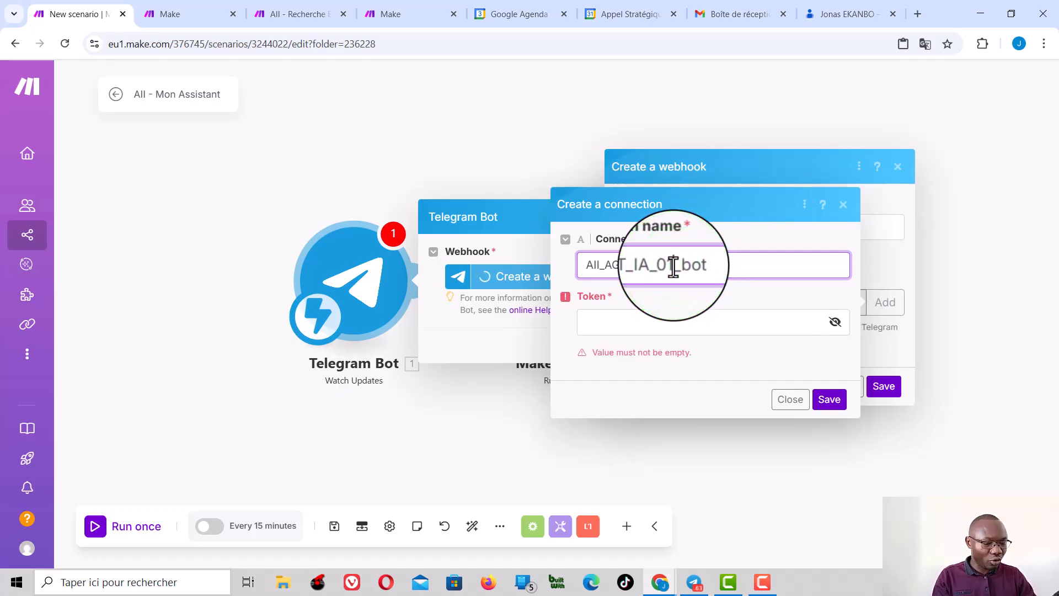
{"action": "key", "text": "BackSpace"}
{"action": "type", "text": "2"}
{"action": "left_click", "coordinate": [671, 325]}
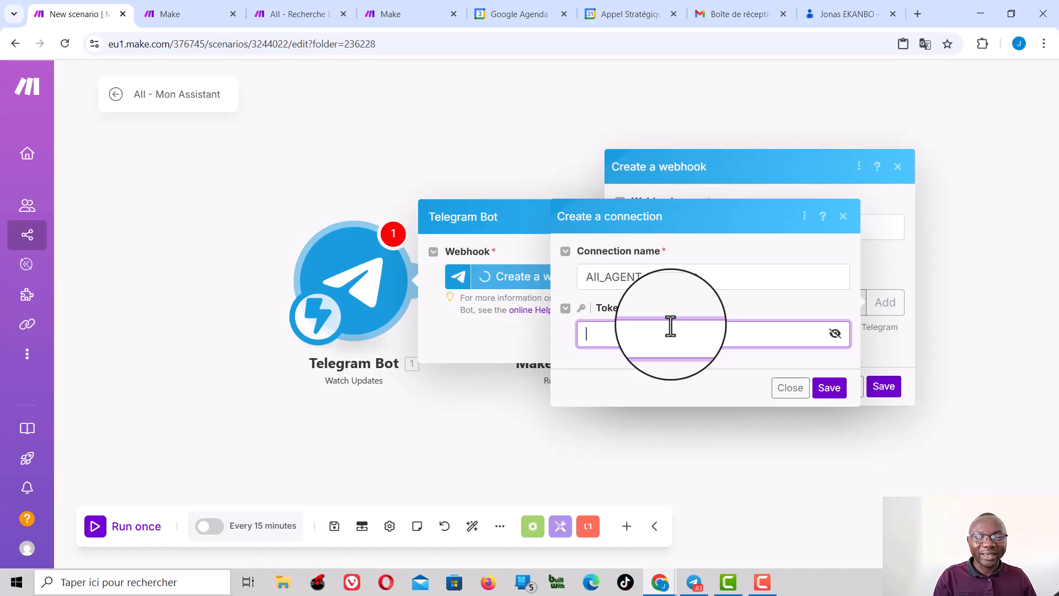
Step: Switch to the BotFather chat in Telegram and send the /newbot command to start creating a bot
{"action": "left_click", "coordinate": [694, 582]}
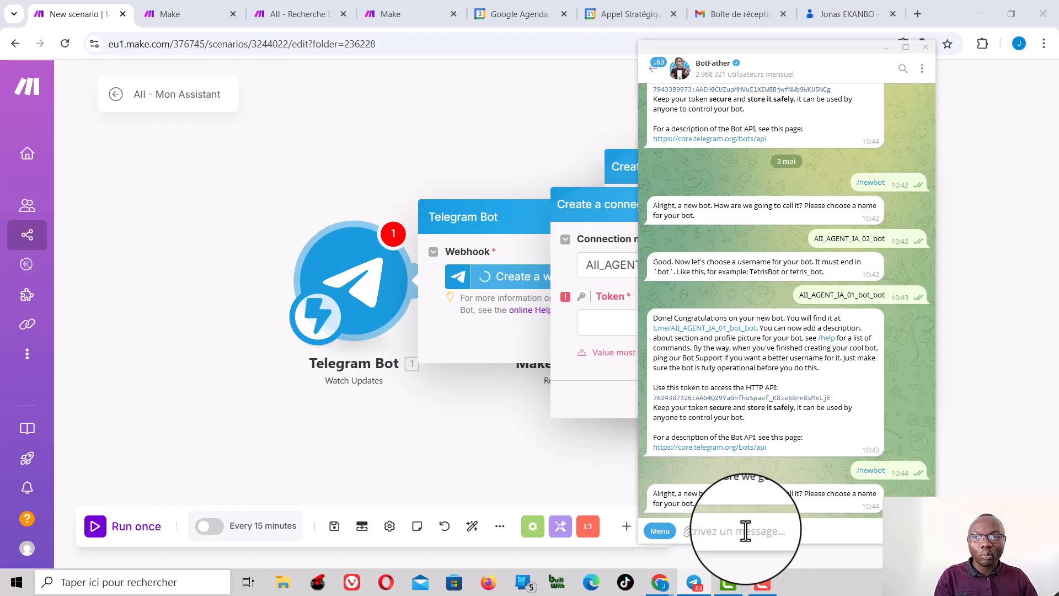
{"action": "type", "text": "/"}
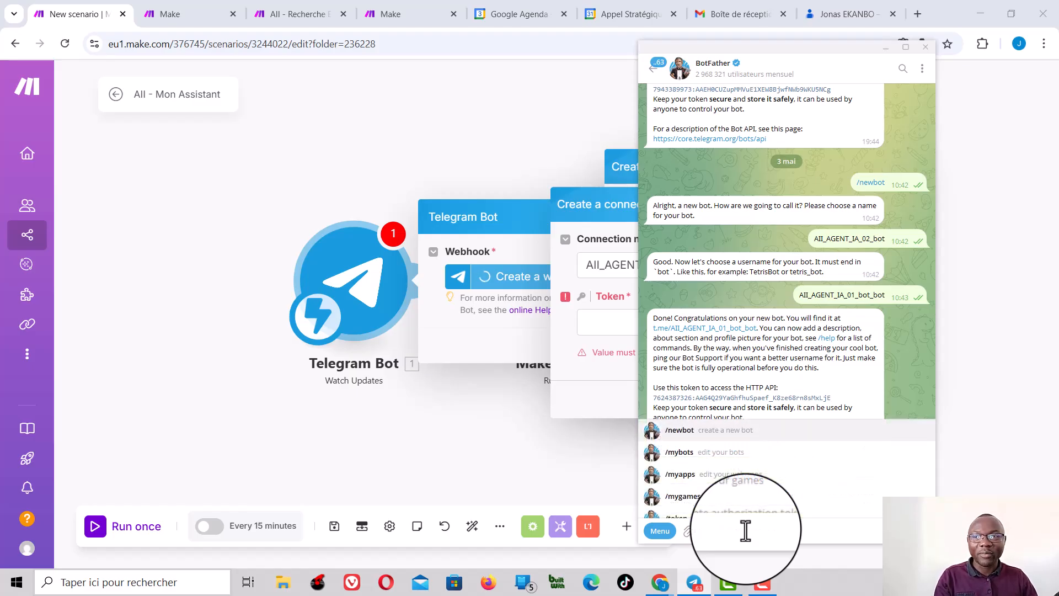
{"action": "left_click", "coordinate": [681, 431]}
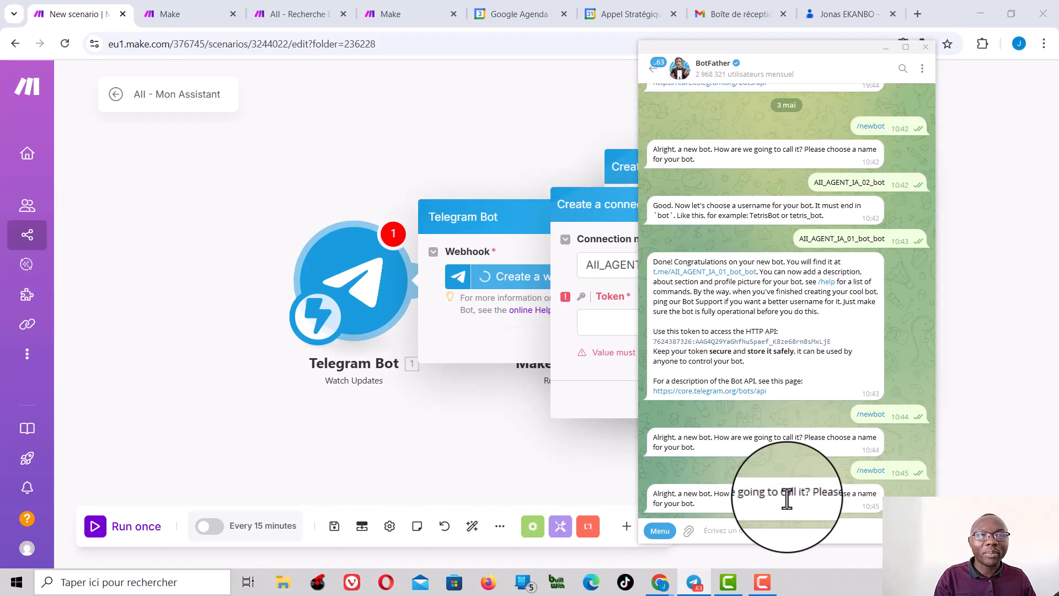
Step: Name the new bot AII_AGENT_IA_02 in the BotFather chat
{"action": "type", "text": "AII_AGENT_IA_01_bot"}
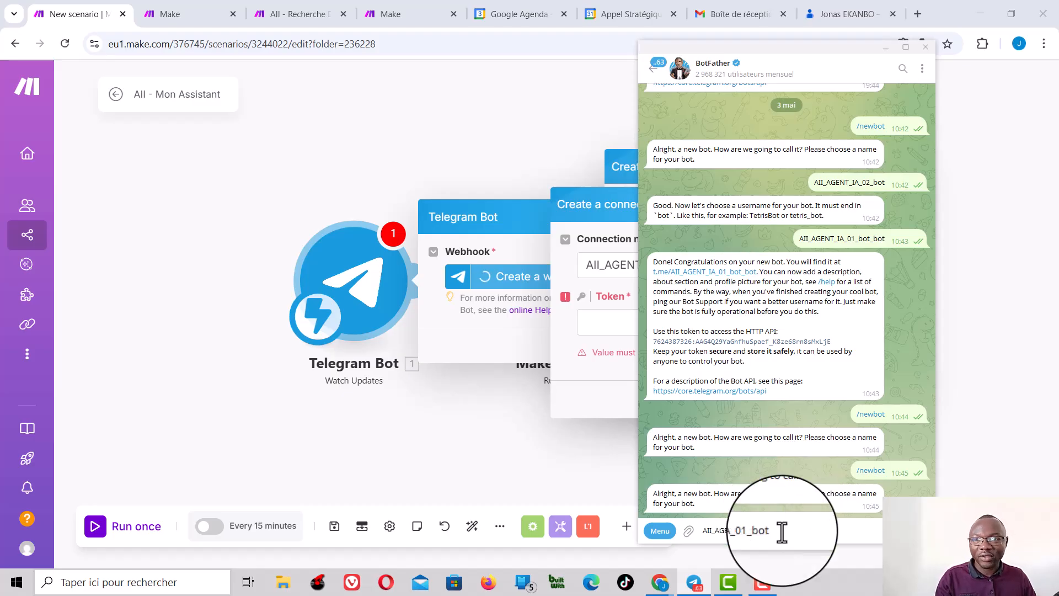
{"action": "key", "text": "BackSpace"}
{"action": "key", "text": "BackSpace"}
{"action": "key", "text": "BackSpace"}
{"action": "key", "text": "BackSpace"}
{"action": "key", "text": "BackSpace"}
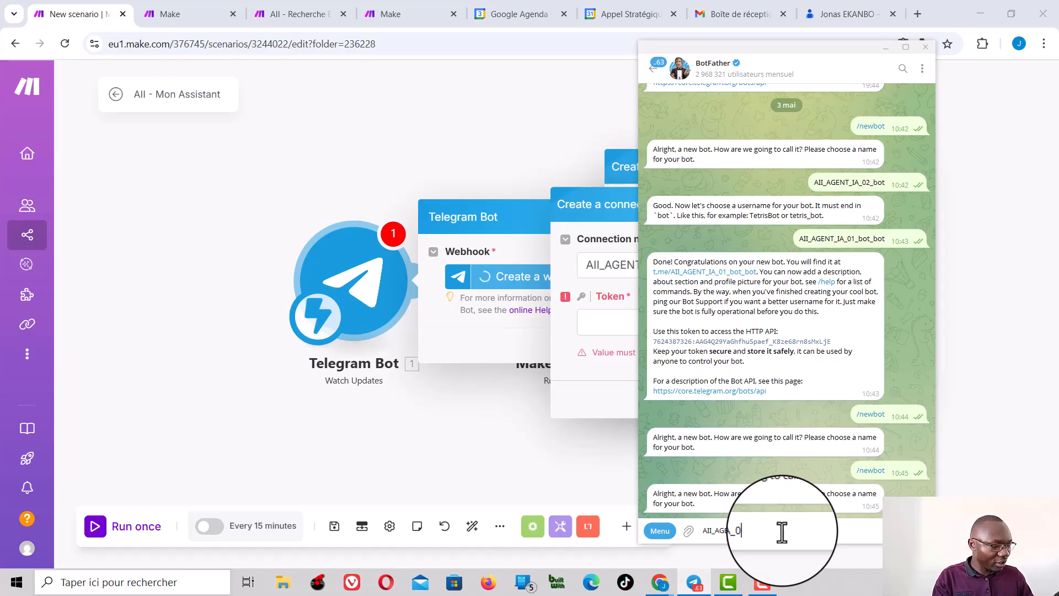
{"action": "type", "text": "2"}
{"action": "key", "text": "Return"}
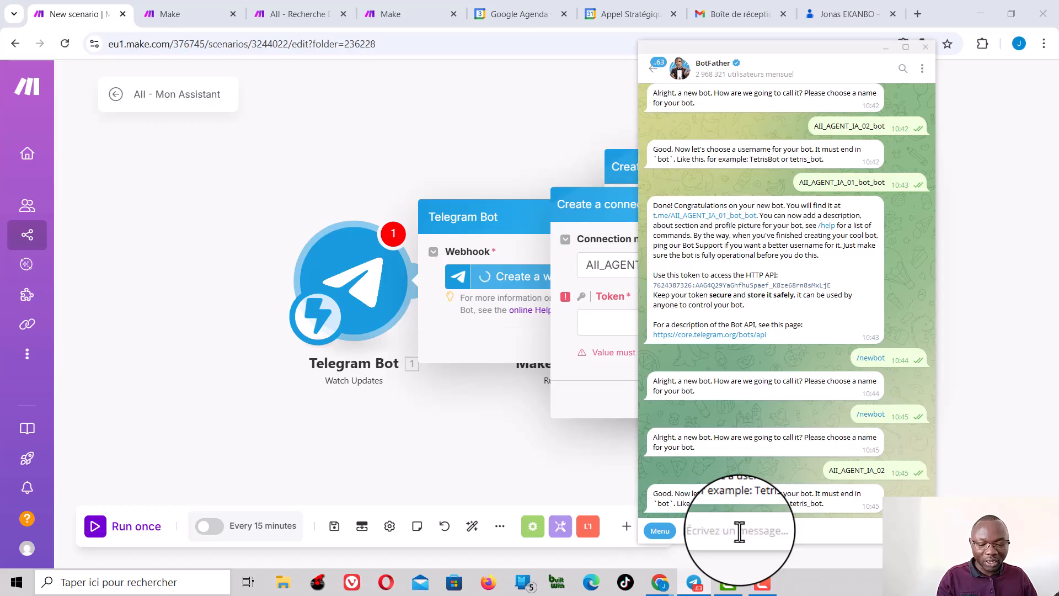
Step: Send BotFather the username AII_AGENT_IA_02_bot for the new bot
{"action": "type", "text": "AII_AGENT_IA_01_bot"}
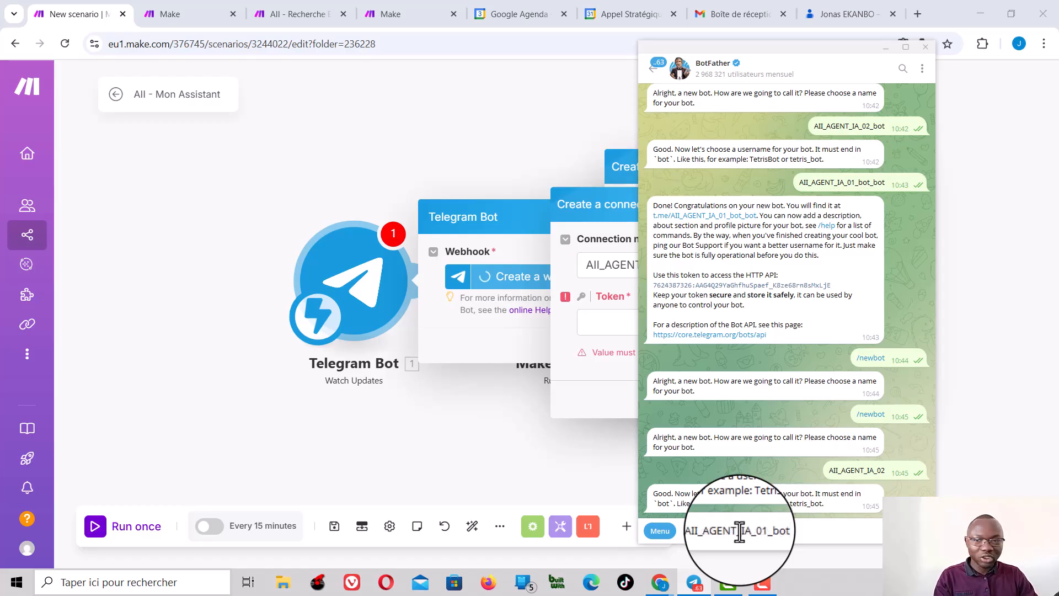
{"action": "key", "text": "Left"}
{"action": "key", "text": "Left"}
{"action": "key", "text": "Left"}
{"action": "key", "text": "Left"}
{"action": "key", "text": "BackSpace"}
{"action": "type", "text": "2"}
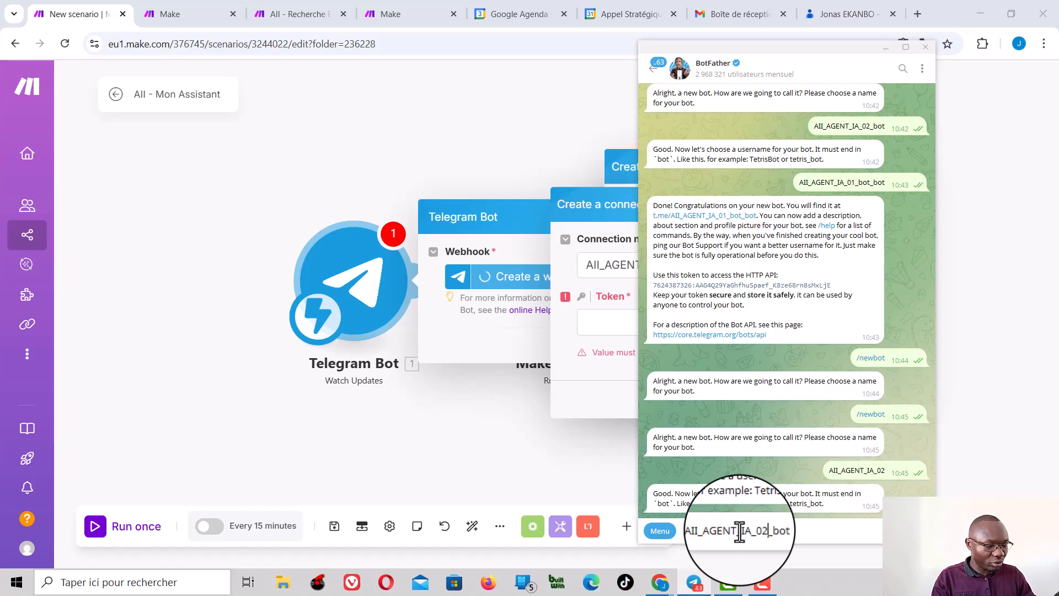
{"action": "key", "text": "Return"}
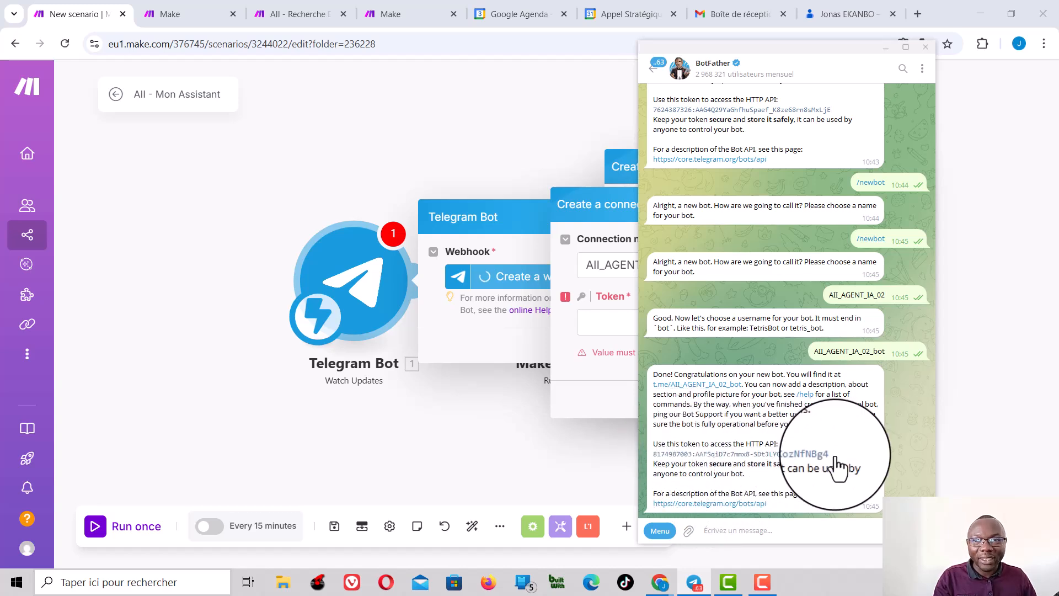
Step: Copy the new bot's API token from BotFather into the Make connection's Token field and save the connection, webhook and Watch Updates module
{"action": "left_click_drag", "start_coordinate": [836, 456], "coordinate": [653, 455]}
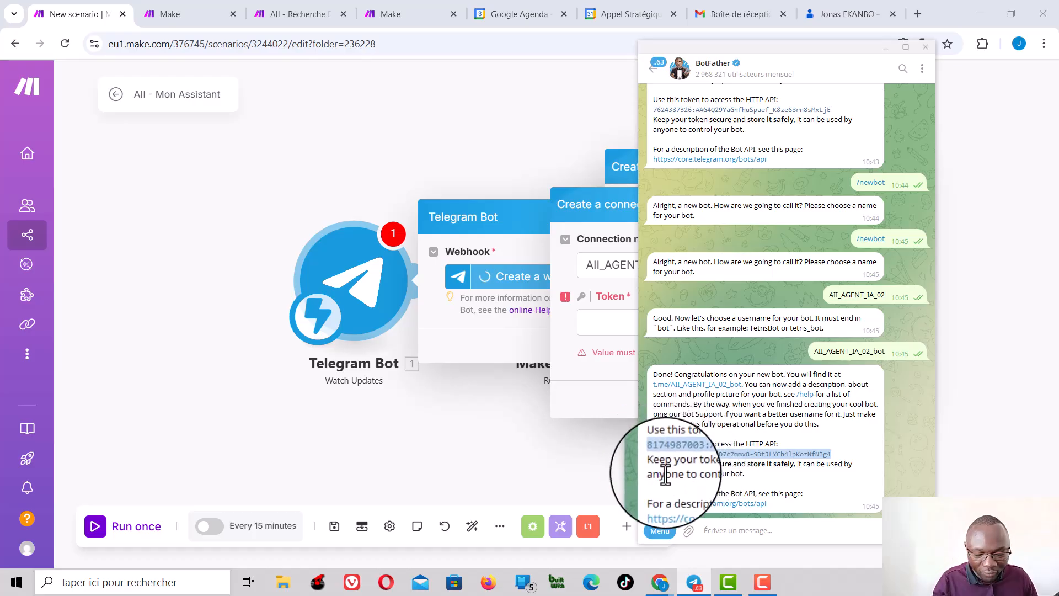
{"action": "left_click", "coordinate": [618, 332]}
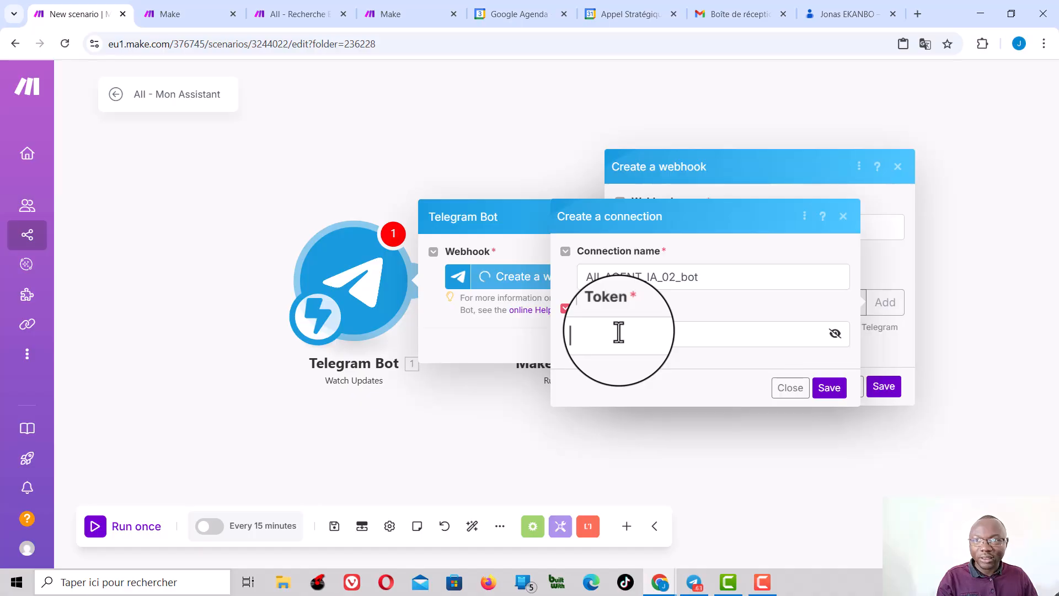
{"action": "key", "text": "ctrl+v"}
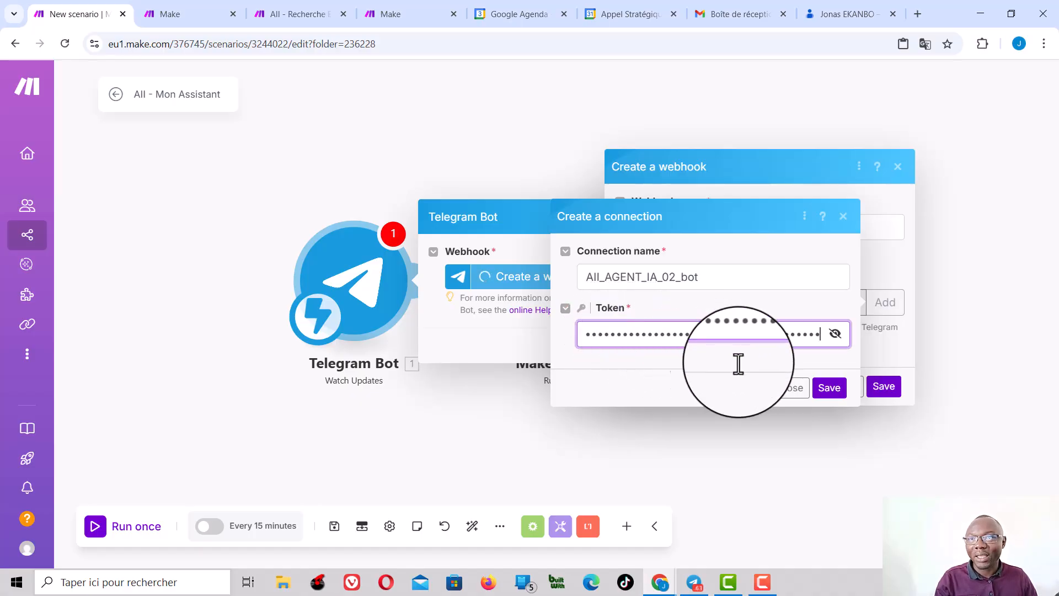
{"action": "left_click", "coordinate": [830, 389]}
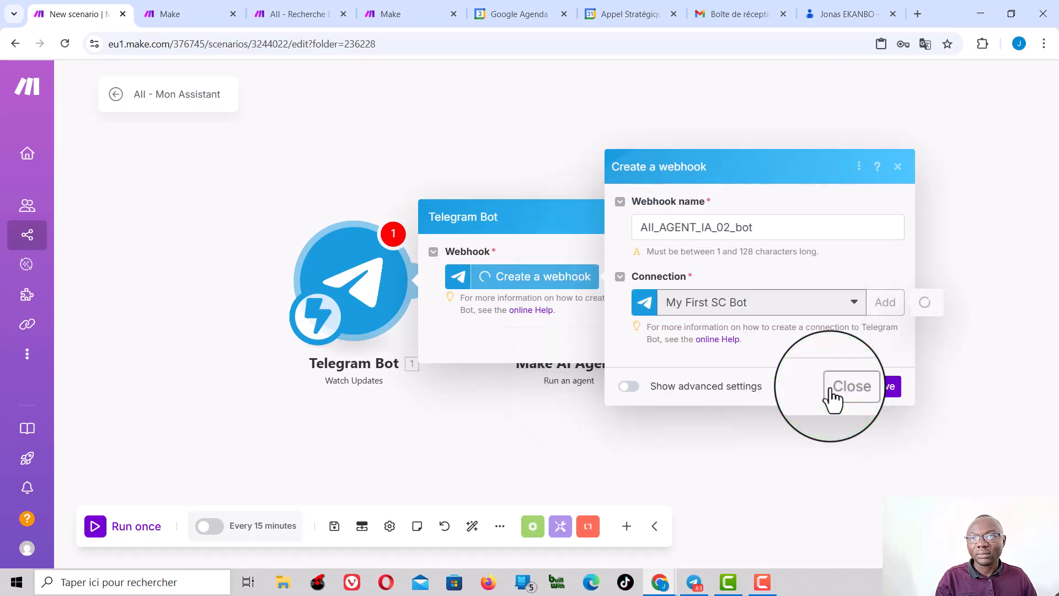
{"action": "left_click", "coordinate": [888, 393]}
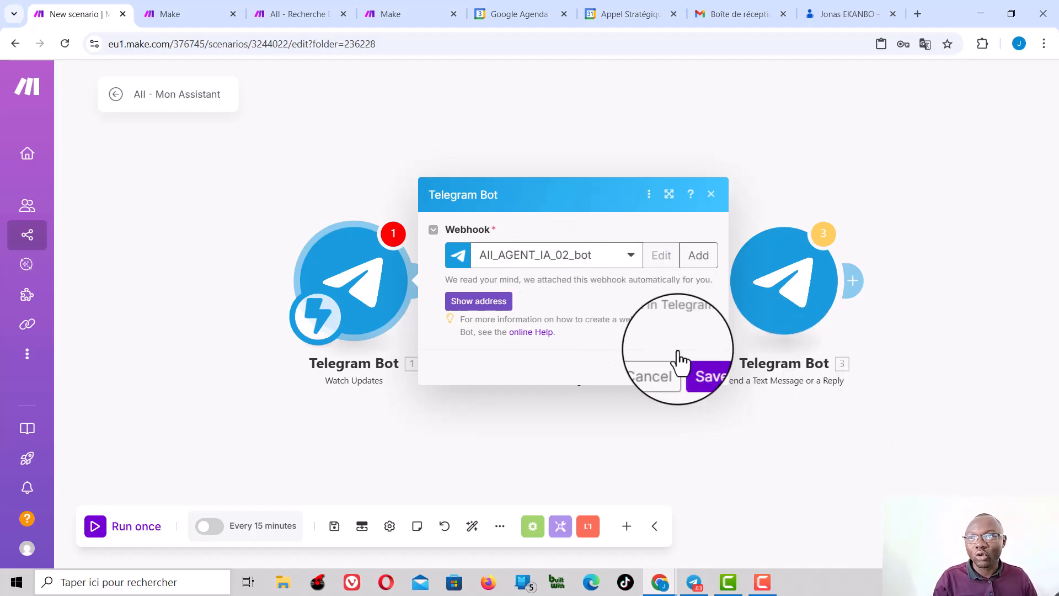
{"action": "left_click", "coordinate": [699, 367]}
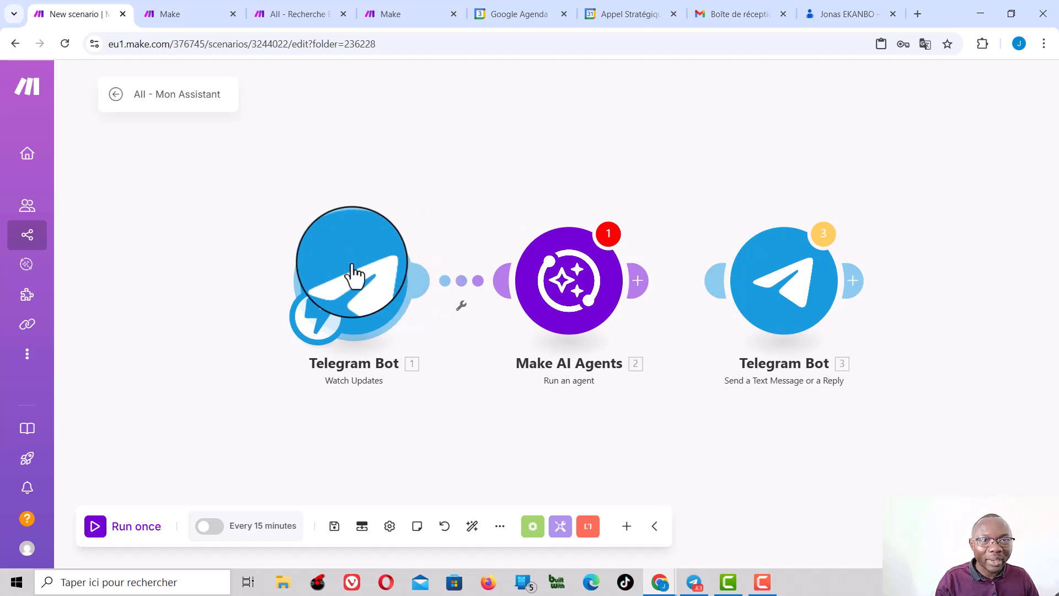
{"action": "key", "text": "alt+Tab"}
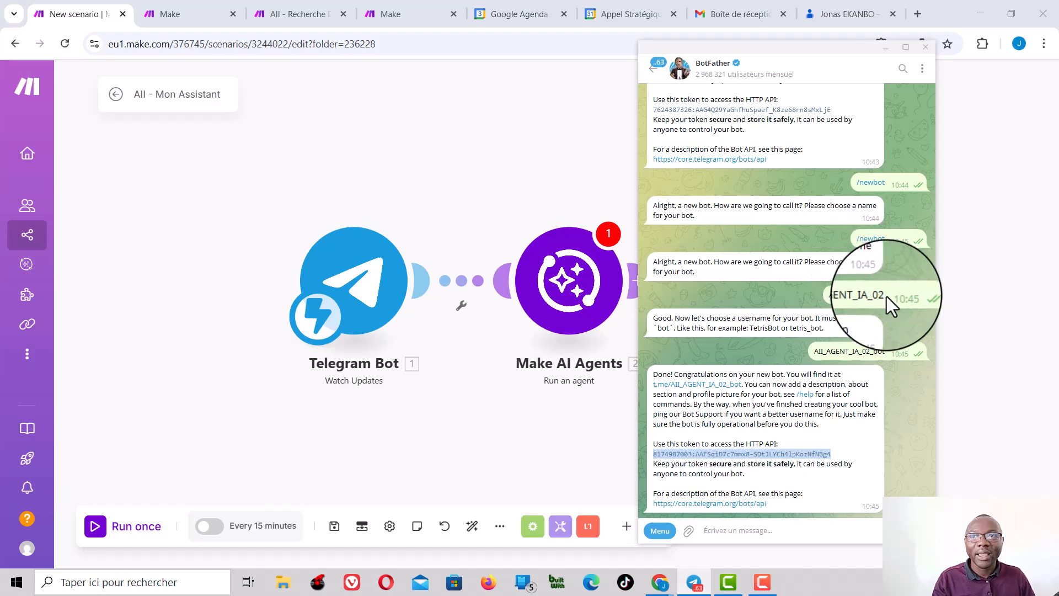
{"action": "mouse_move", "coordinate": [886, 296]}
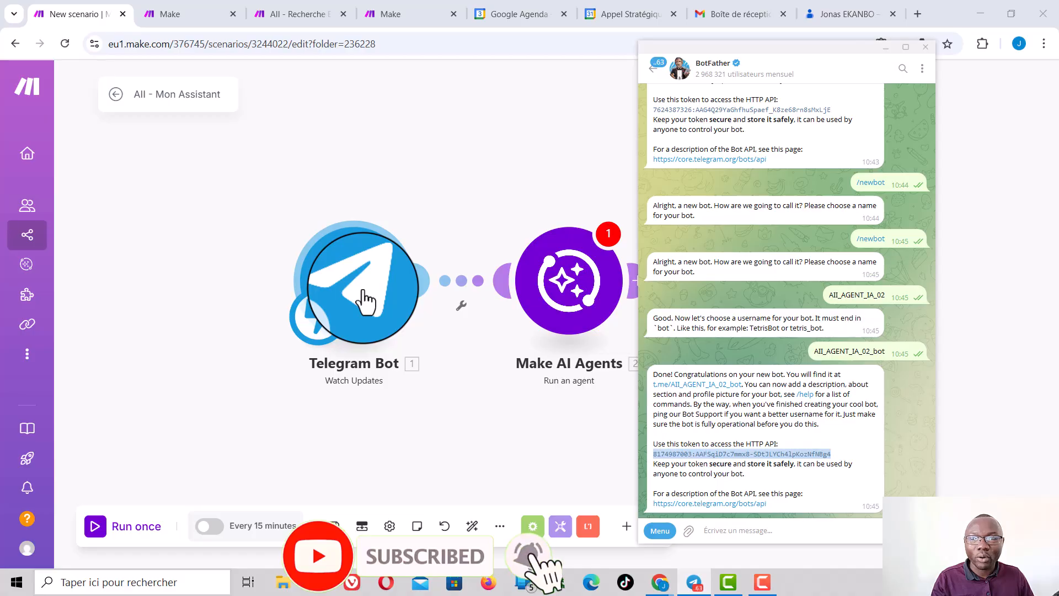
{"action": "left_click", "coordinate": [484, 392]}
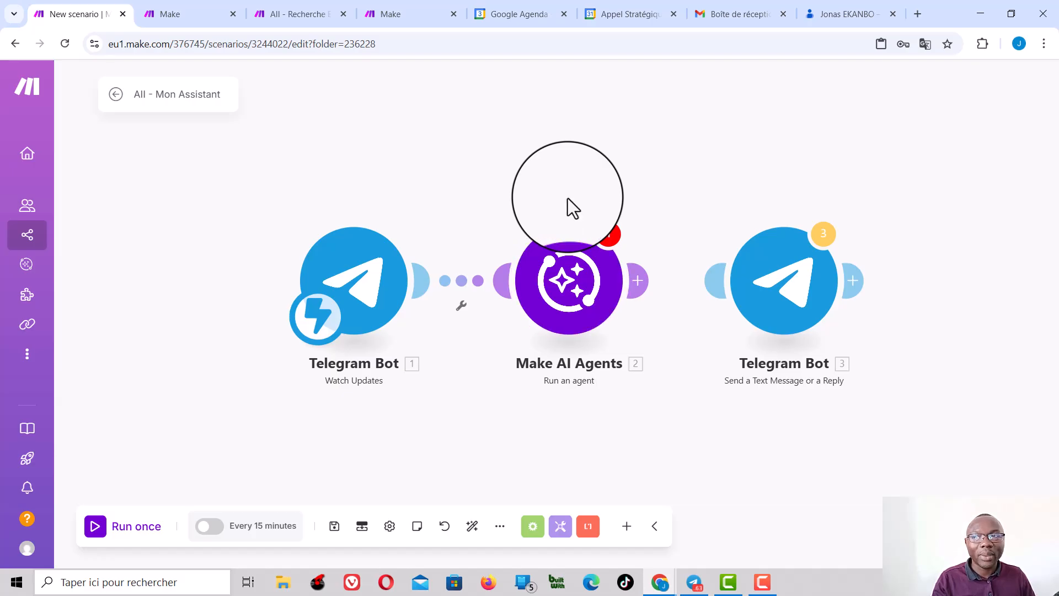
Step: Search the available apps for "agent" to locate Make AI Agents, and dismiss the list without adding a module
{"action": "left_click", "coordinate": [626, 529]}
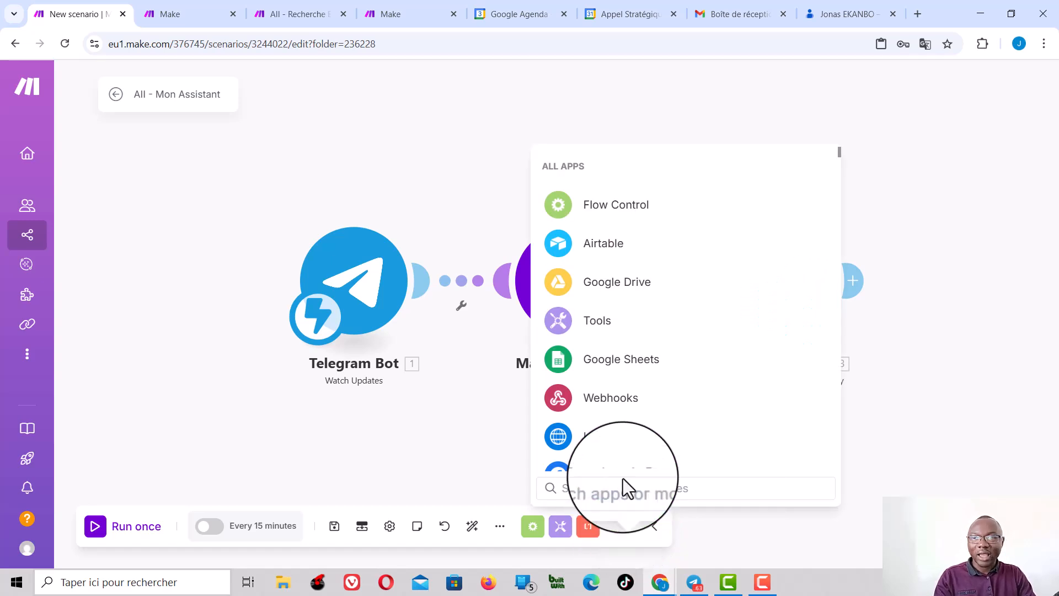
{"action": "type", "text": "agent"}
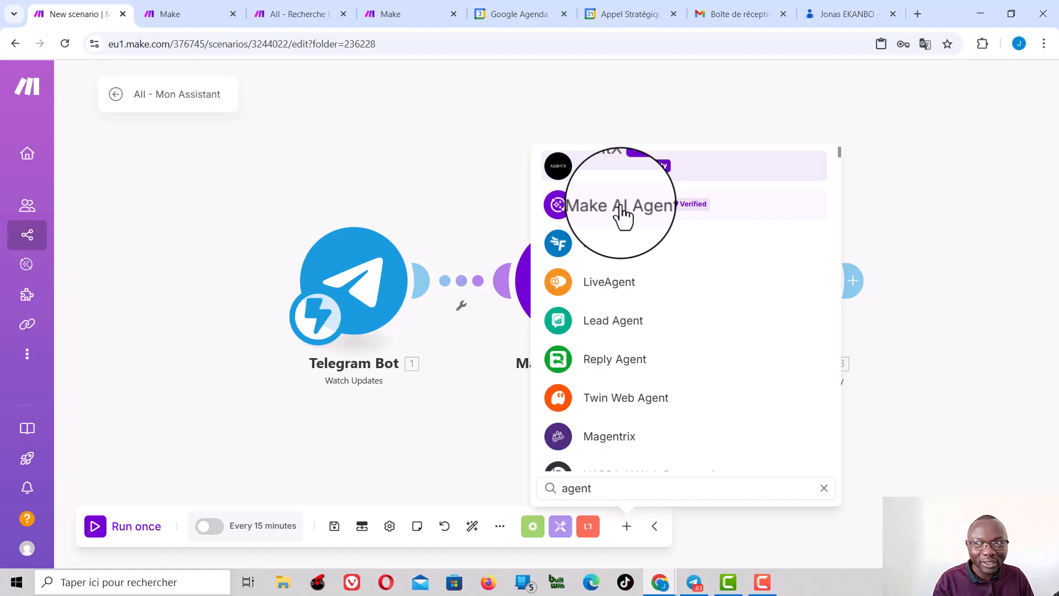
{"action": "left_click", "coordinate": [485, 194]}
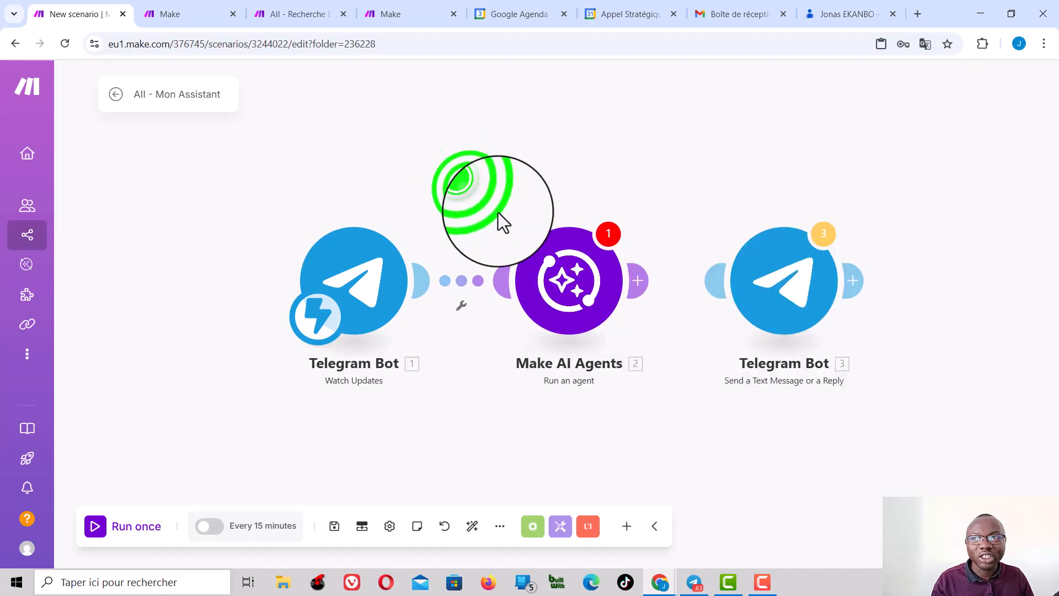
Step: Set the Make AI Agents module's agent to AII - Mon assistant and remove the AII - Envoie des mails additional tool
{"action": "left_click", "coordinate": [577, 278]}
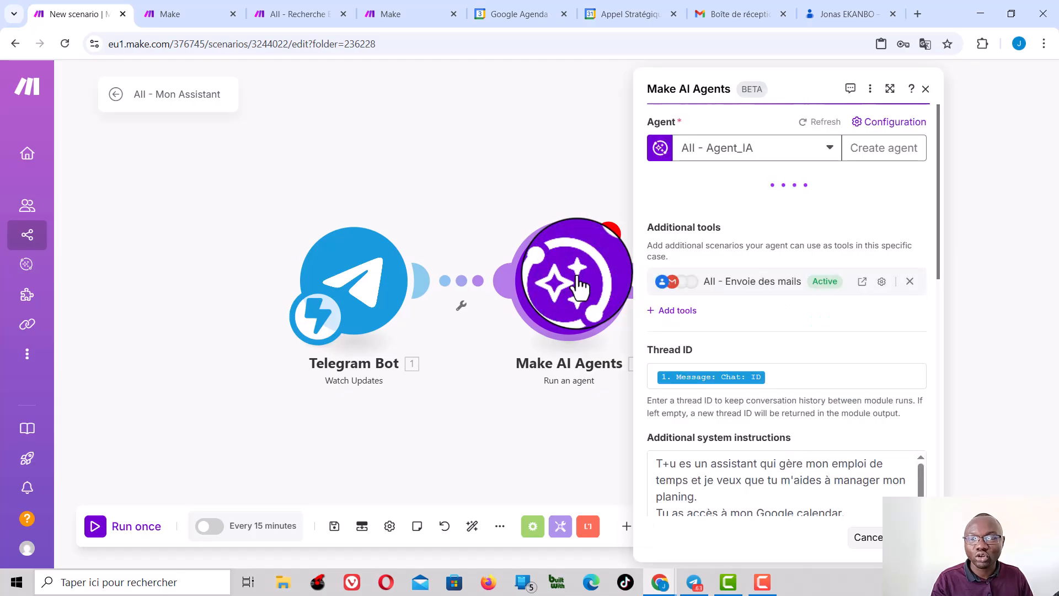
{"action": "left_click", "coordinate": [827, 146]}
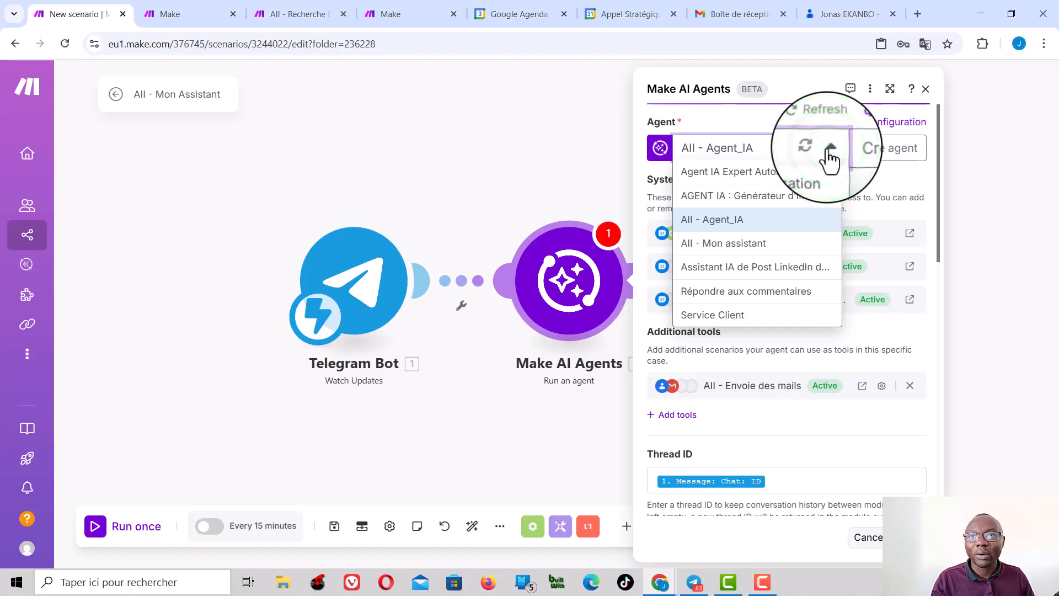
{"action": "left_click", "coordinate": [735, 245]}
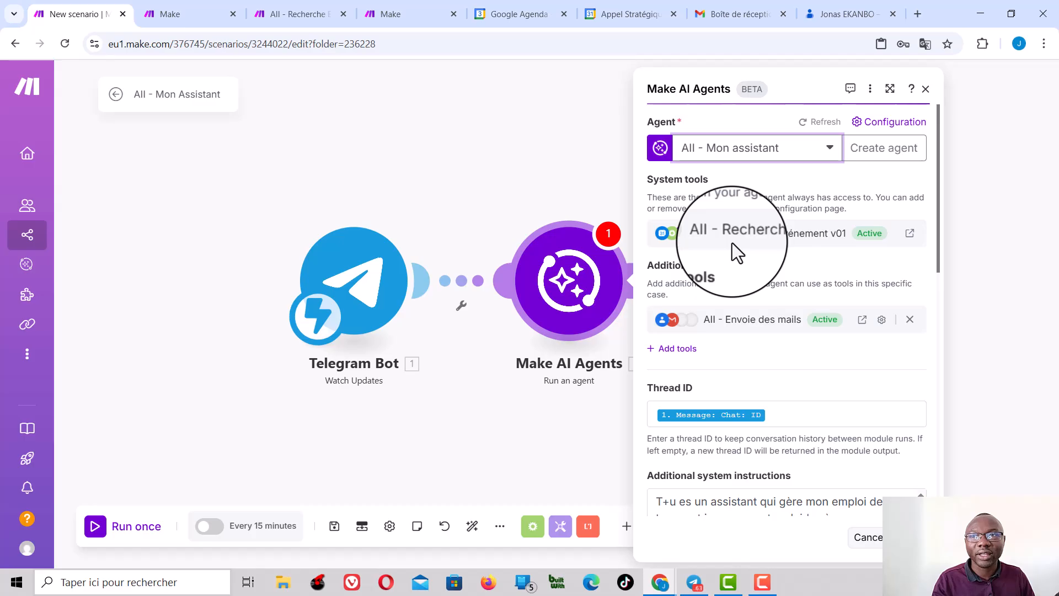
{"action": "left_click", "coordinate": [909, 319]}
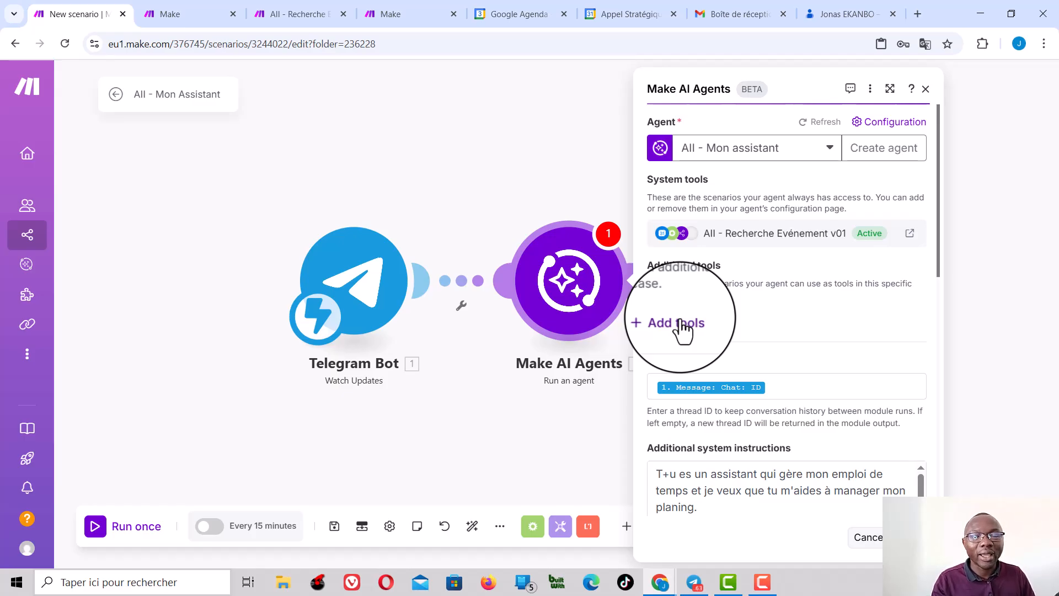
Step: Correct the typo "T+u" to "Tu" at the start of the additional system instructions
{"action": "scroll", "coordinate": [753, 325], "scroll_direction": "down", "scroll_amount": 4}
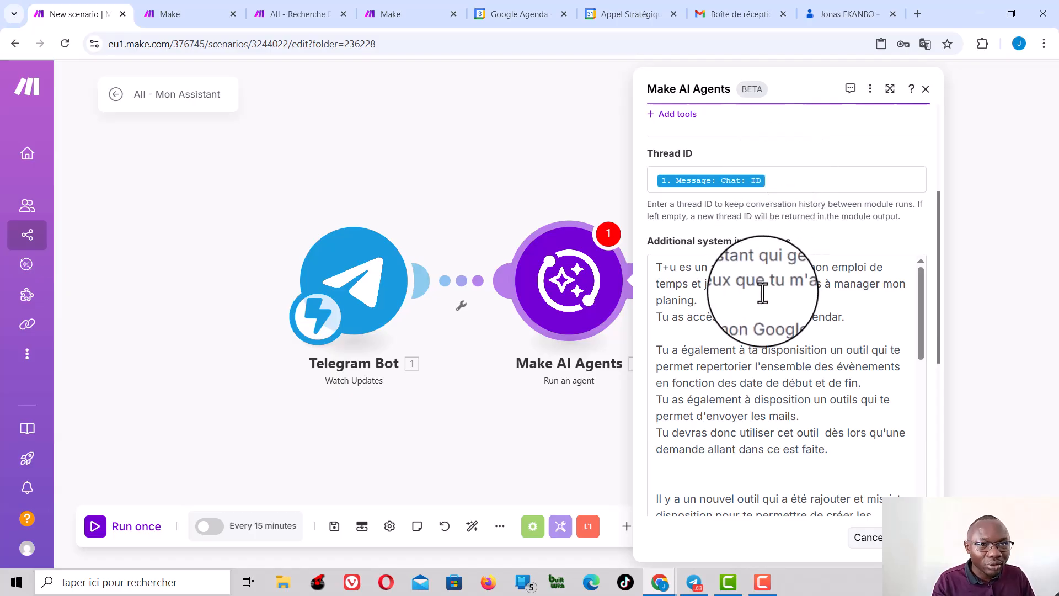
{"action": "scroll", "coordinate": [762, 293], "scroll_direction": "up", "scroll_amount": 2}
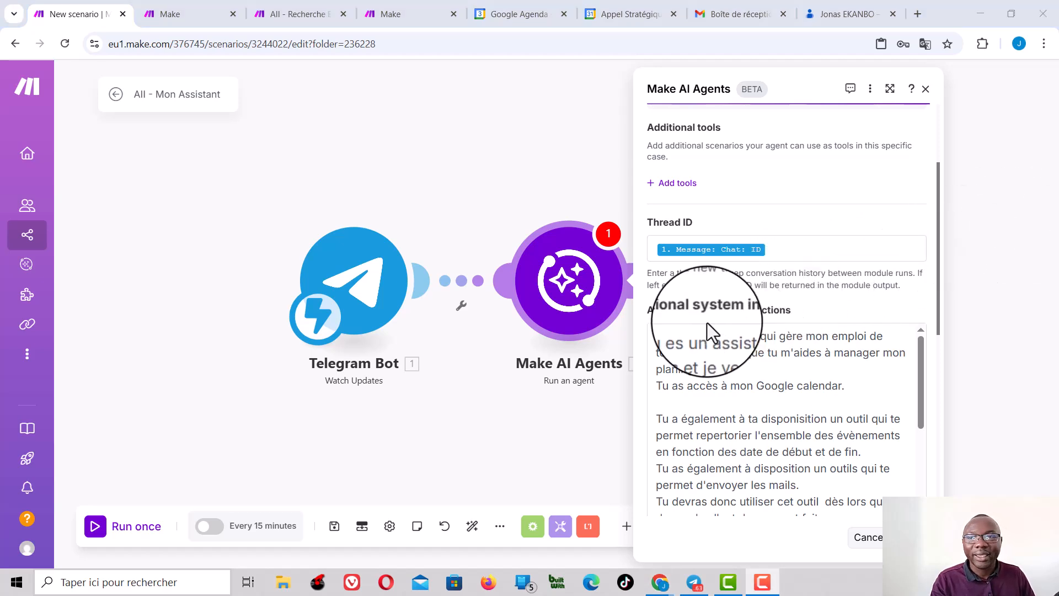
{"action": "left_click", "coordinate": [666, 337]}
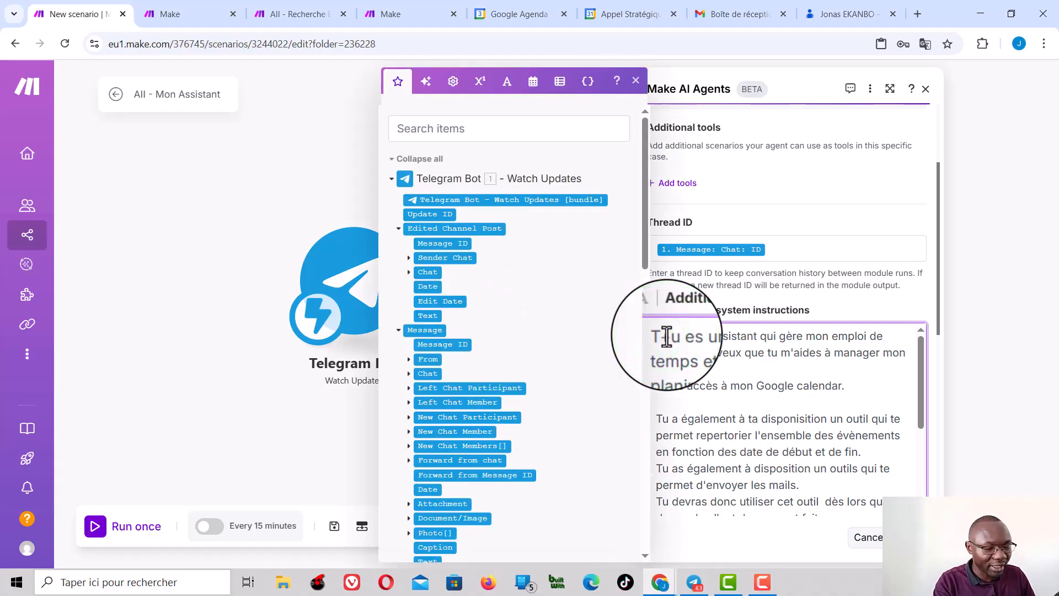
{"action": "left_click", "coordinate": [846, 292]}
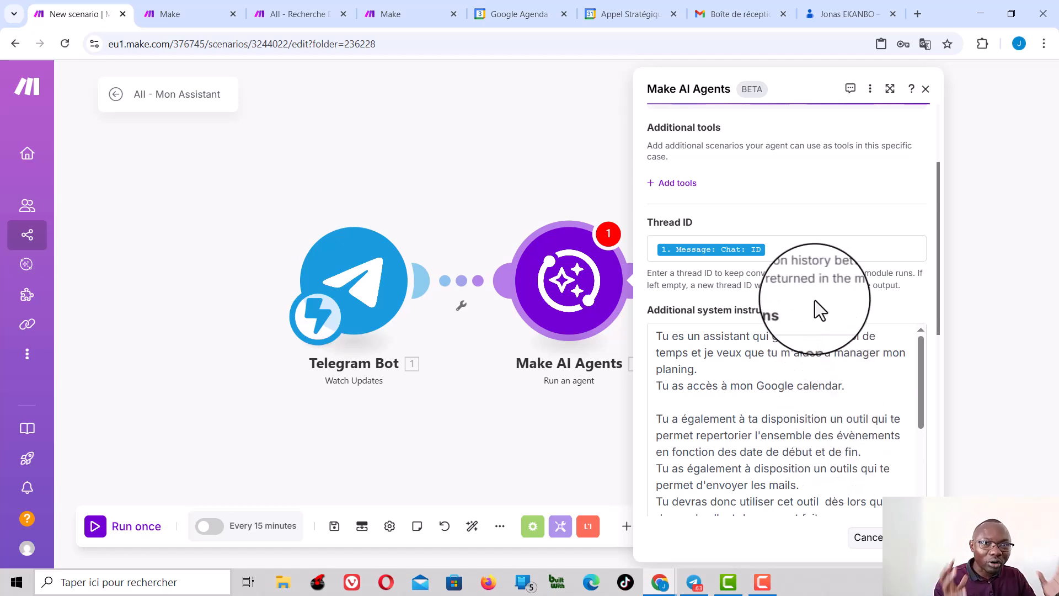
Step: In Message 1, replace the textMessage variable after "Voici le message :" with the Text item under Telegram's Message, and save the agent module
{"action": "scroll", "coordinate": [832, 332], "scroll_direction": "down", "scroll_amount": 8}
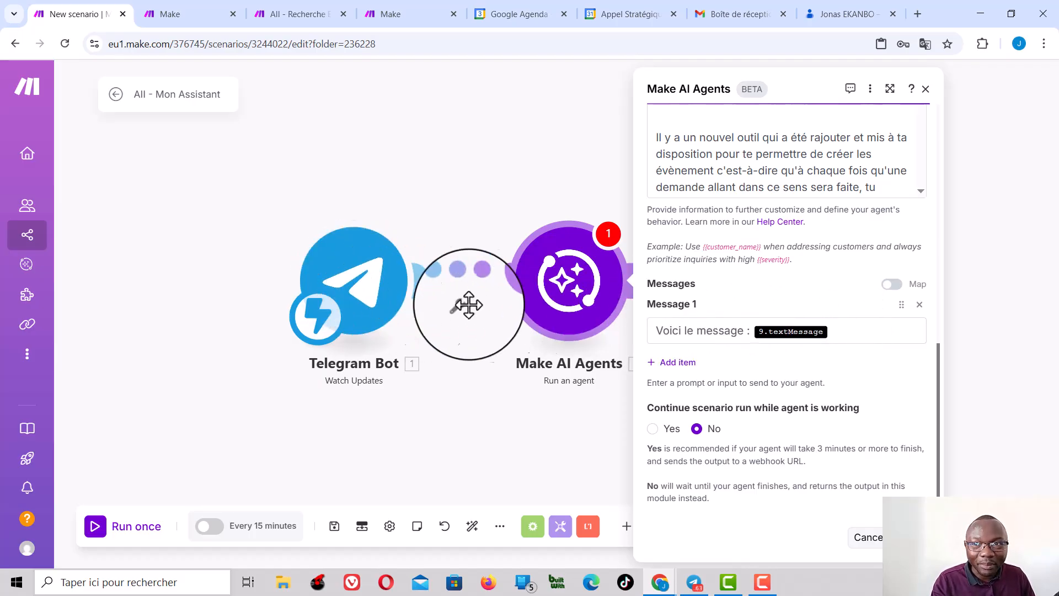
{"action": "left_click", "coordinate": [844, 331]}
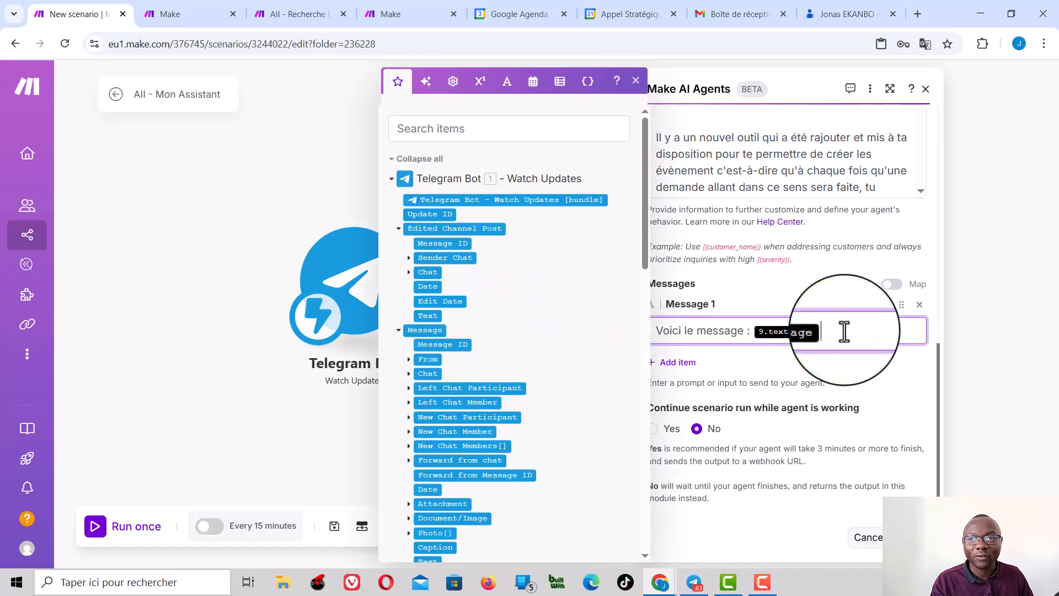
{"action": "key", "text": "BackSpace"}
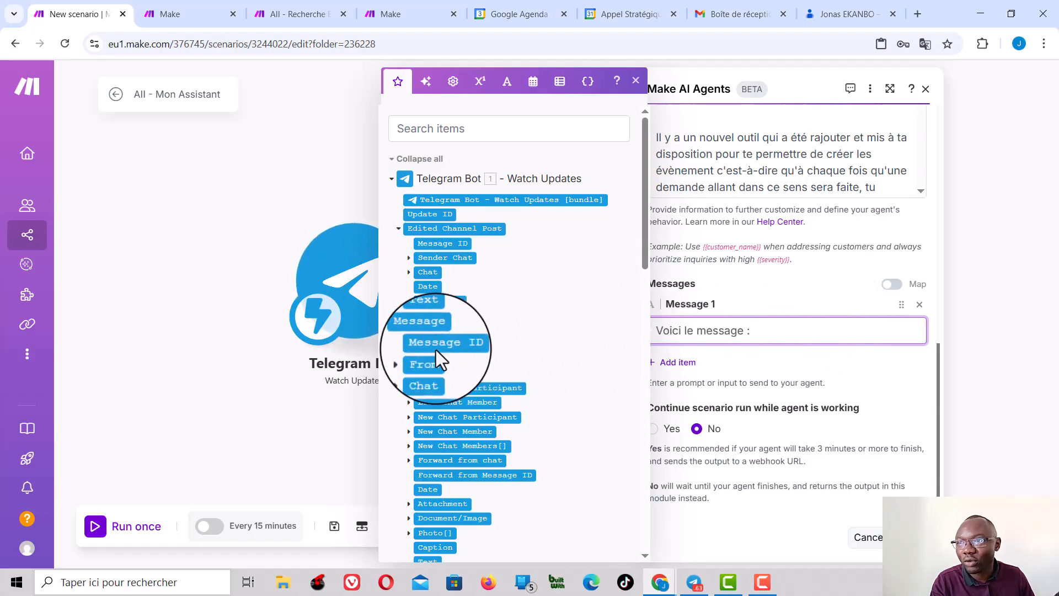
{"action": "left_click", "coordinate": [425, 316]}
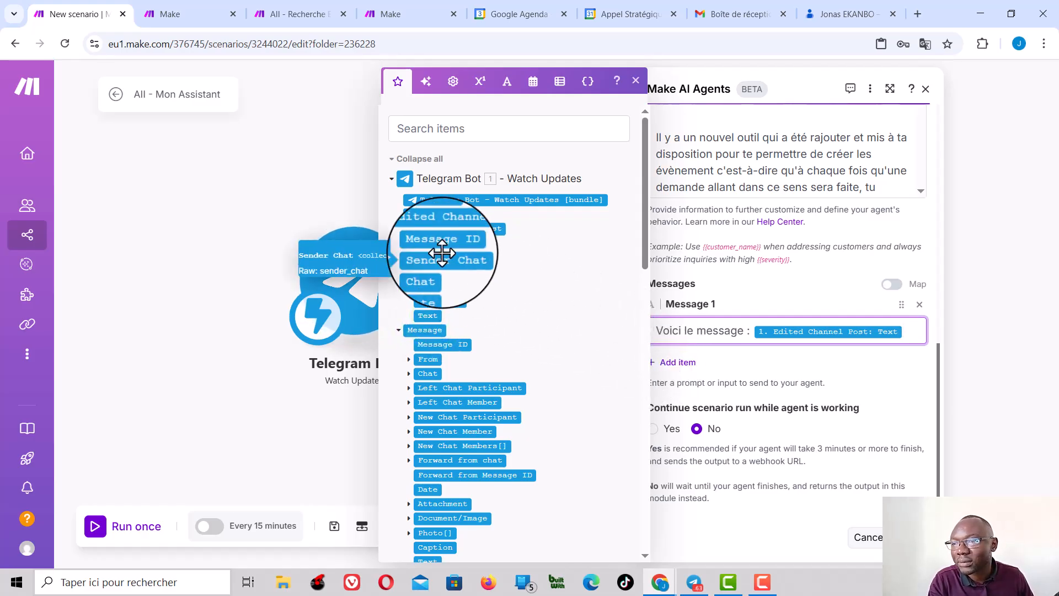
{"action": "left_click", "coordinate": [881, 334]}
{"action": "key", "text": "BackSpace"}
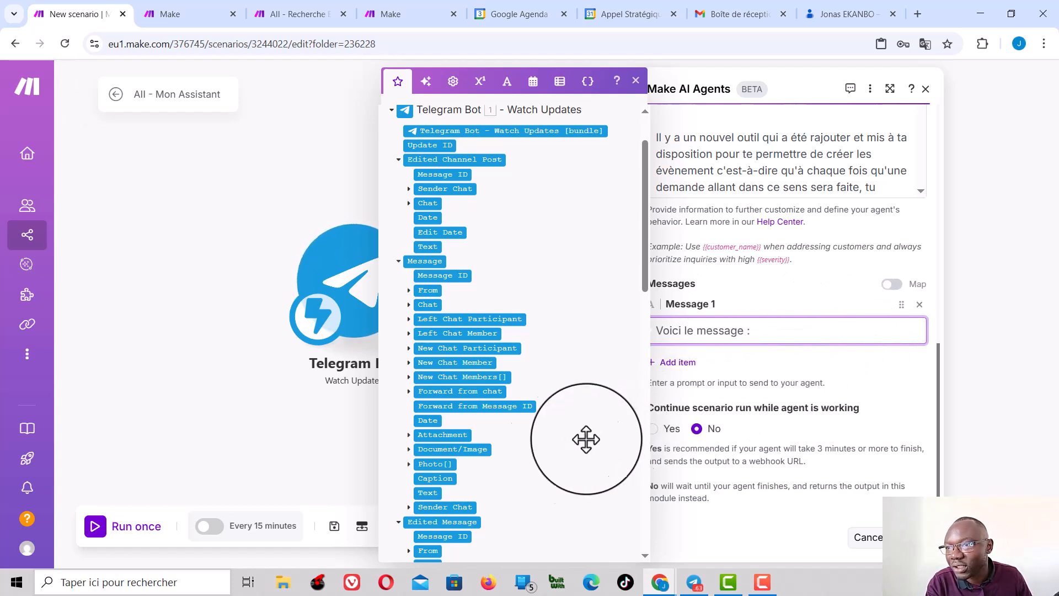
{"action": "left_click", "coordinate": [427, 493]}
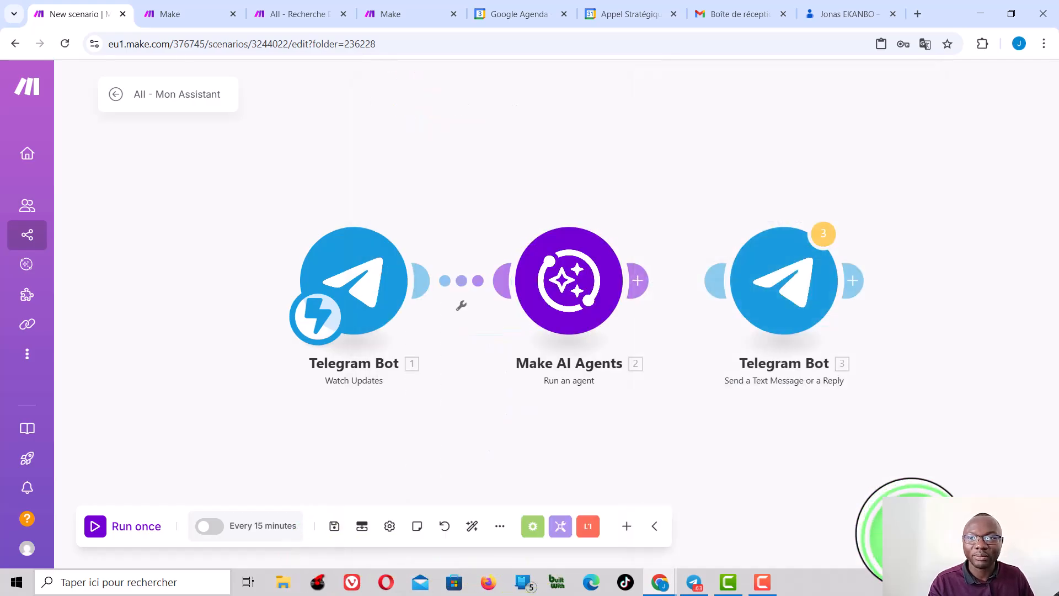
Step: Link the agent module to the Telegram reply module, set the reply's connection to AII_AGENT_IA_02_bot, and save the scenario
{"action": "left_click", "coordinate": [712, 281]}
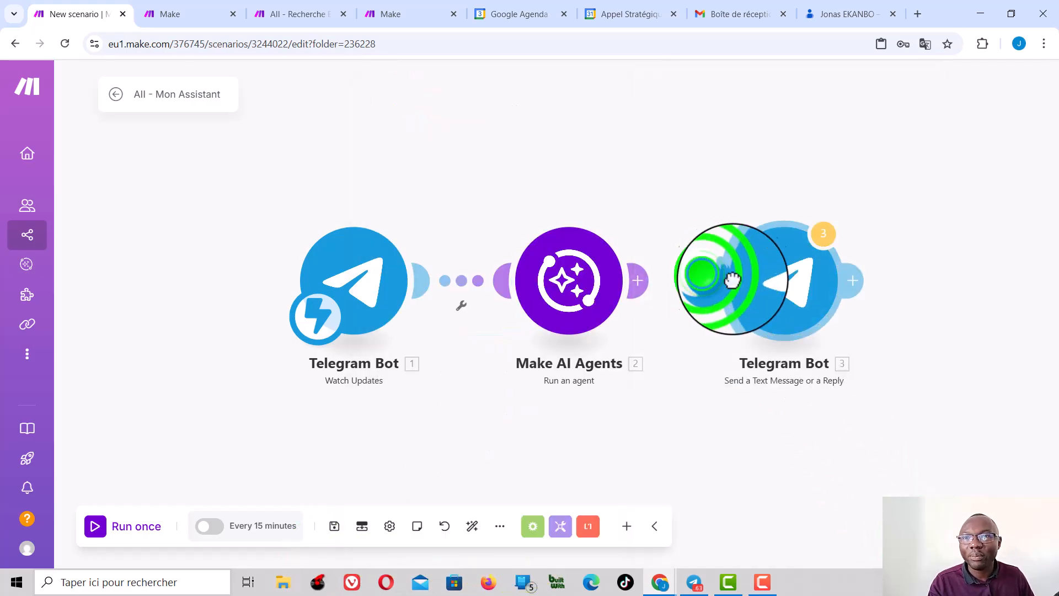
{"action": "left_click", "coordinate": [786, 301]}
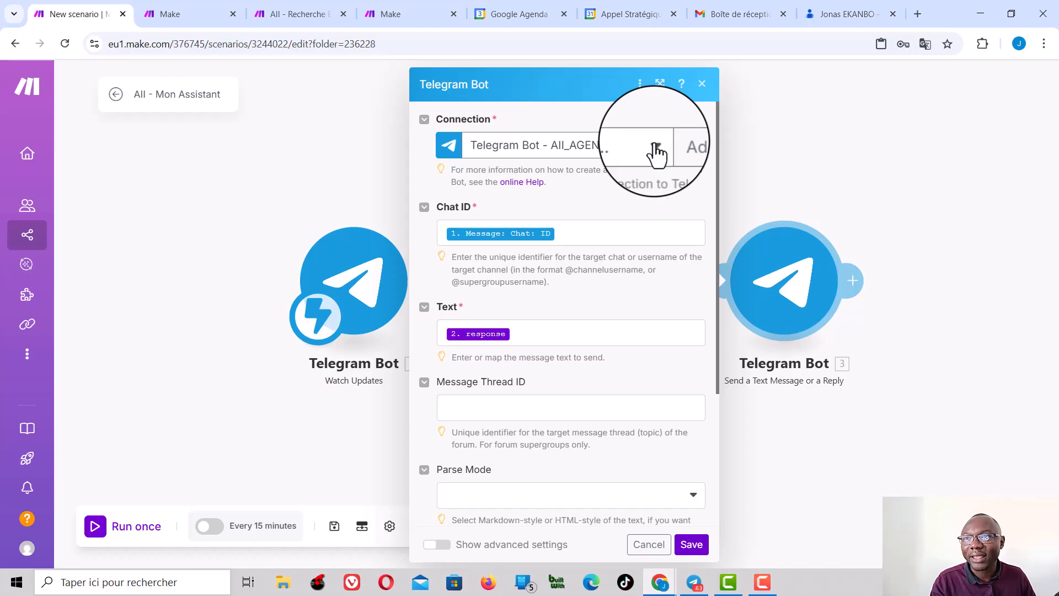
{"action": "left_click", "coordinate": [656, 146]}
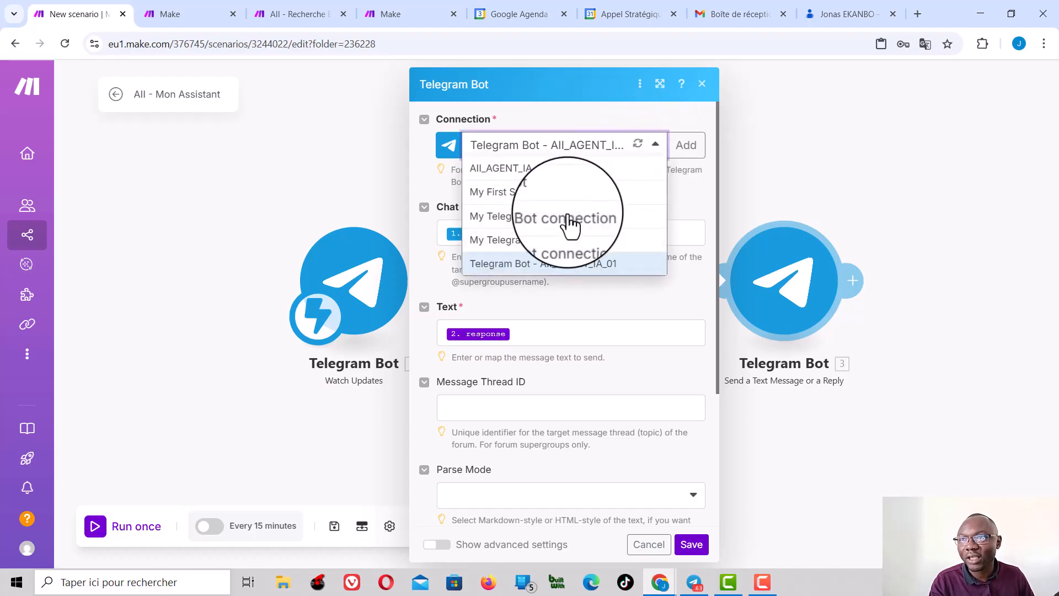
{"action": "left_click", "coordinate": [555, 172]}
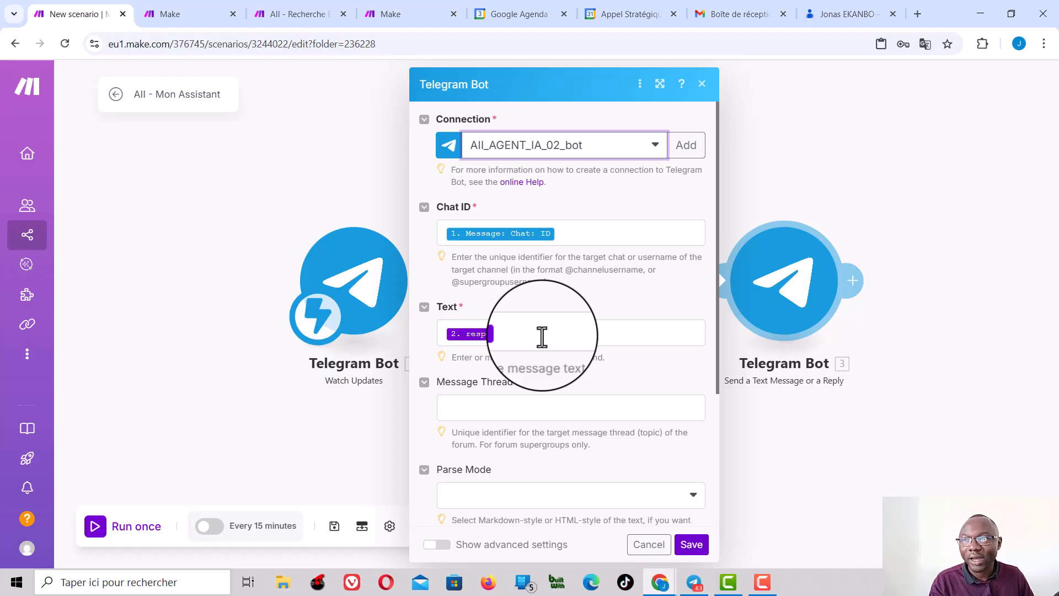
{"action": "left_click", "coordinate": [697, 548]}
{"action": "left_click", "coordinate": [334, 527]}
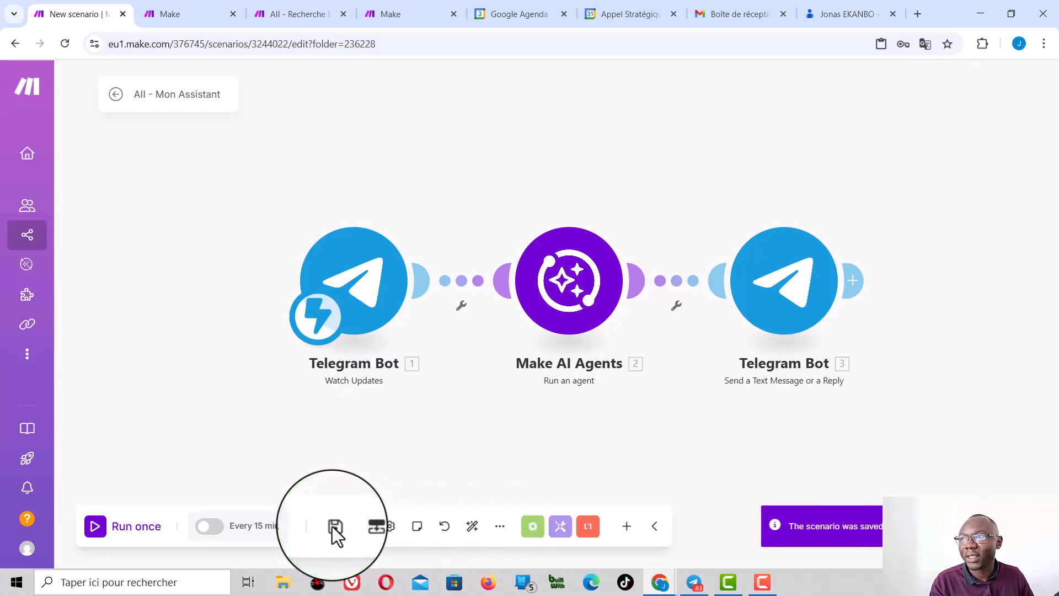
Step: Switch to Telegram and open the AII_AGENT_IA_02 bot's chat through the link in BotFather's creation message
{"action": "left_click", "coordinate": [286, 9]}
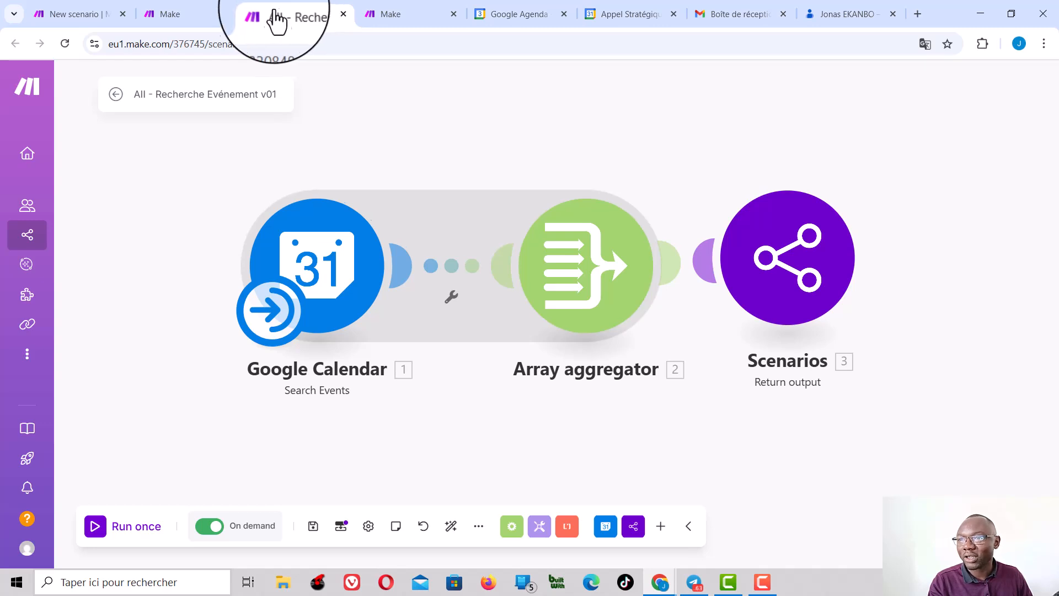
{"action": "left_click", "coordinate": [71, 11]}
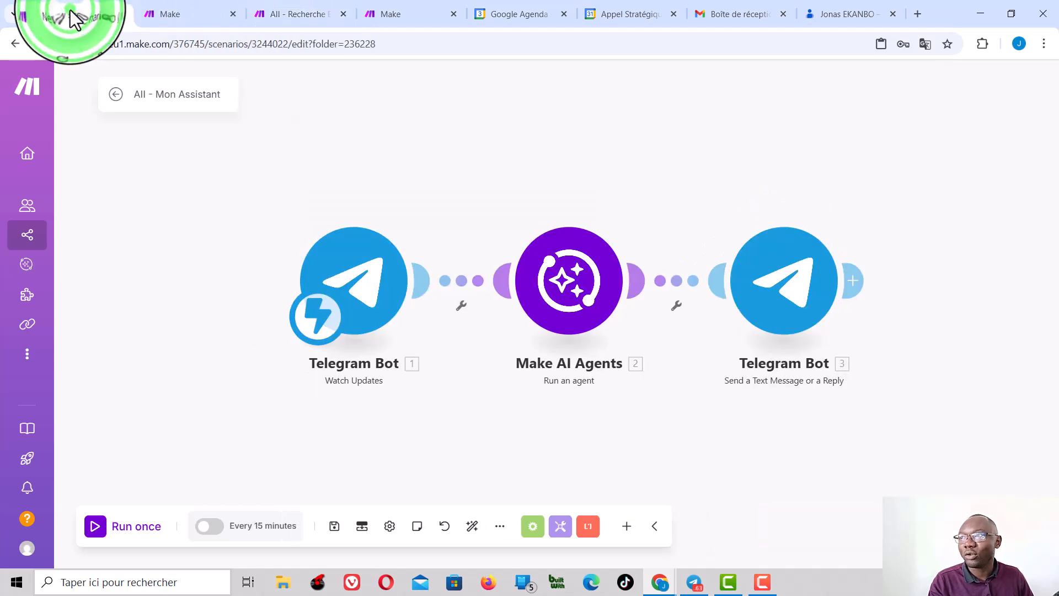
{"action": "left_click", "coordinate": [699, 589]}
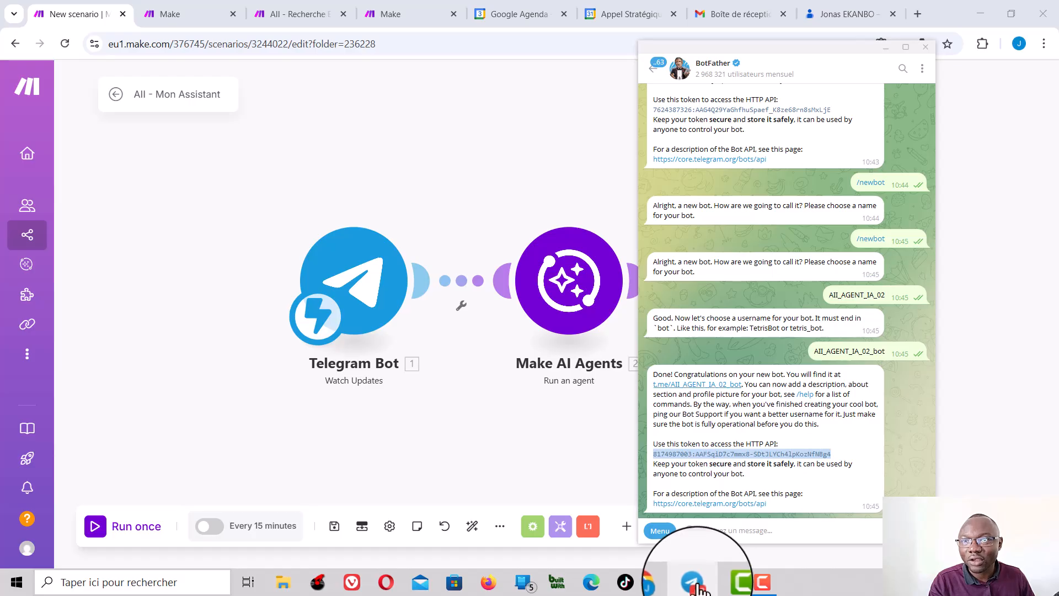
{"action": "left_click", "coordinate": [701, 387]}
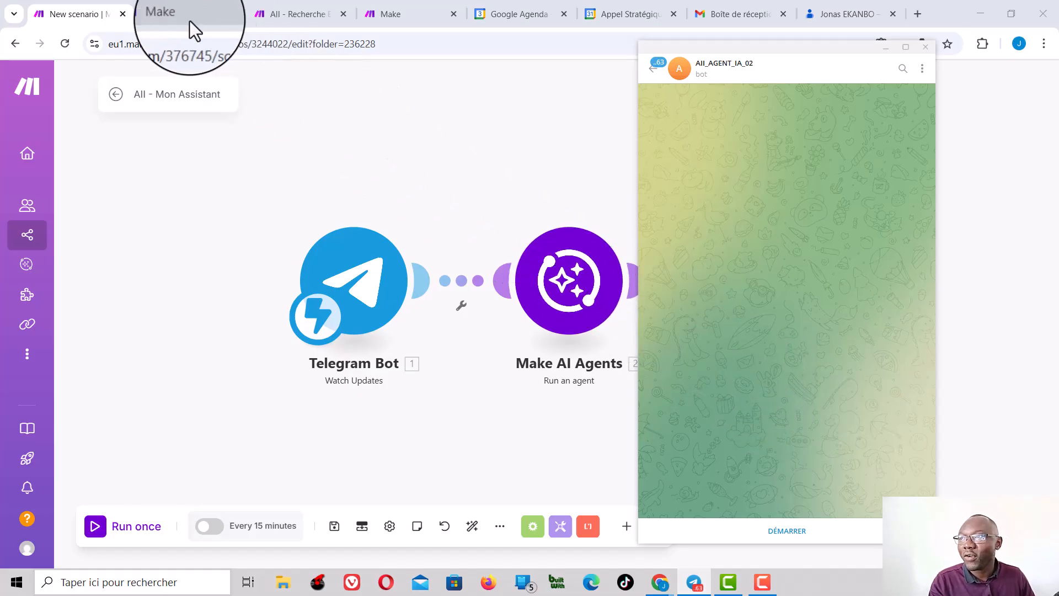
Step: Save the assistant scenario in Make, run it once, and start the AII_AGENT_IA_02 bot in Telegram
{"action": "left_click", "coordinate": [174, 12]}
{"action": "left_click", "coordinate": [334, 526]}
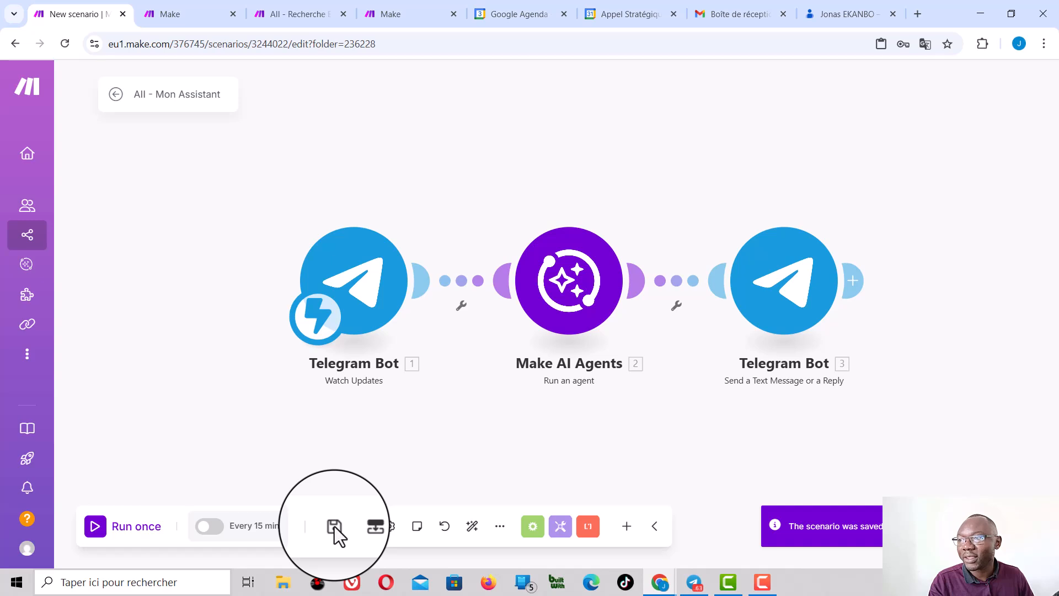
{"action": "left_click", "coordinate": [97, 529]}
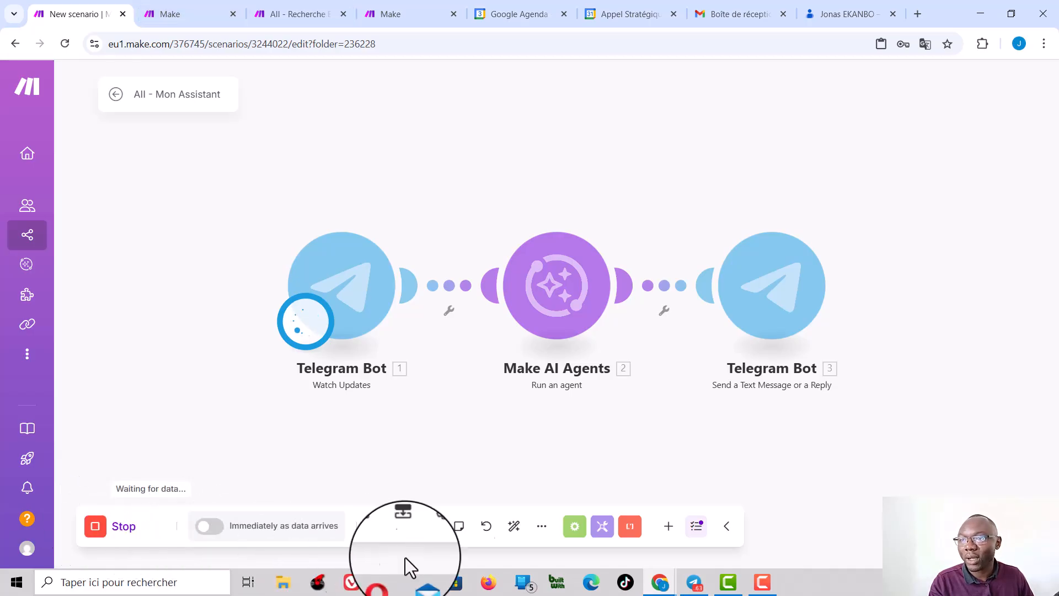
{"action": "left_click", "coordinate": [694, 580]}
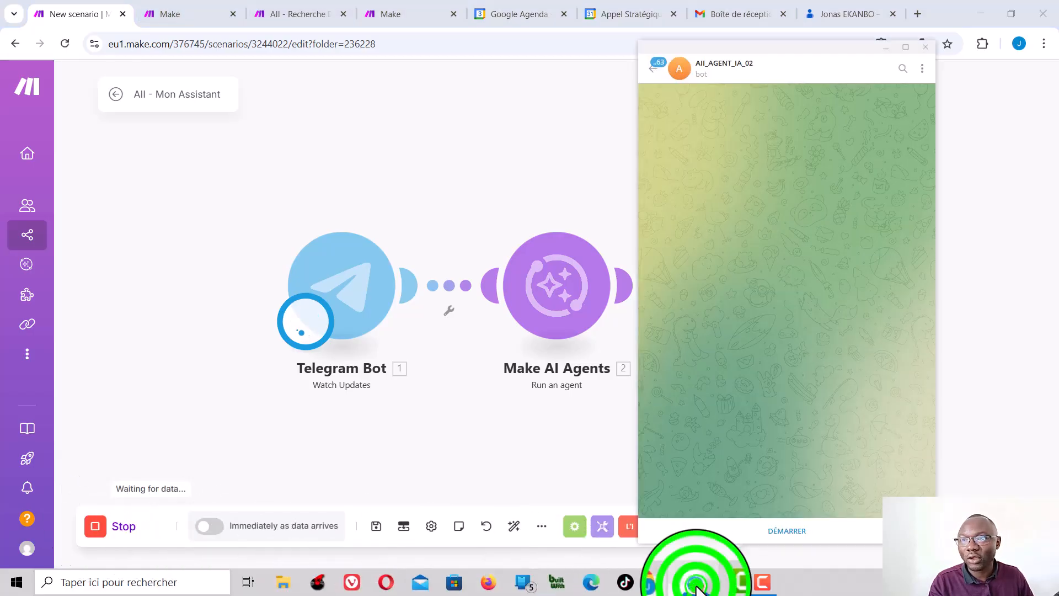
{"action": "left_click", "coordinate": [787, 535]}
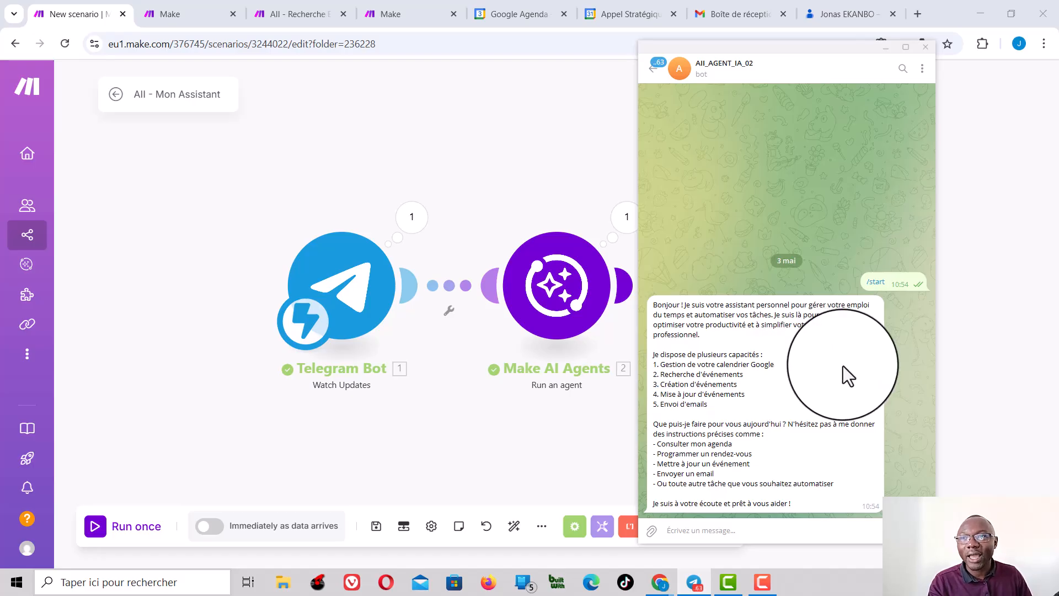
Step: Send the bot the message "Donnes moi l'ensemble des mes rendez-vous de la semaine prochaine."
{"action": "left_click", "coordinate": [735, 529]}
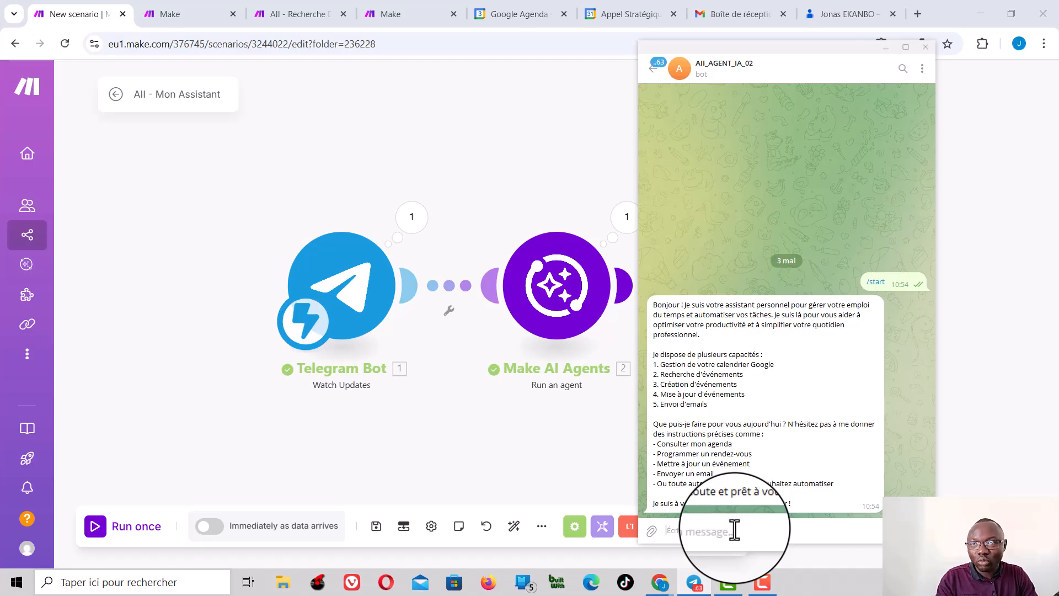
{"action": "type", "text": "Donne-moi l'ensemble des mes rendez-vous de la semaine prochaine."}
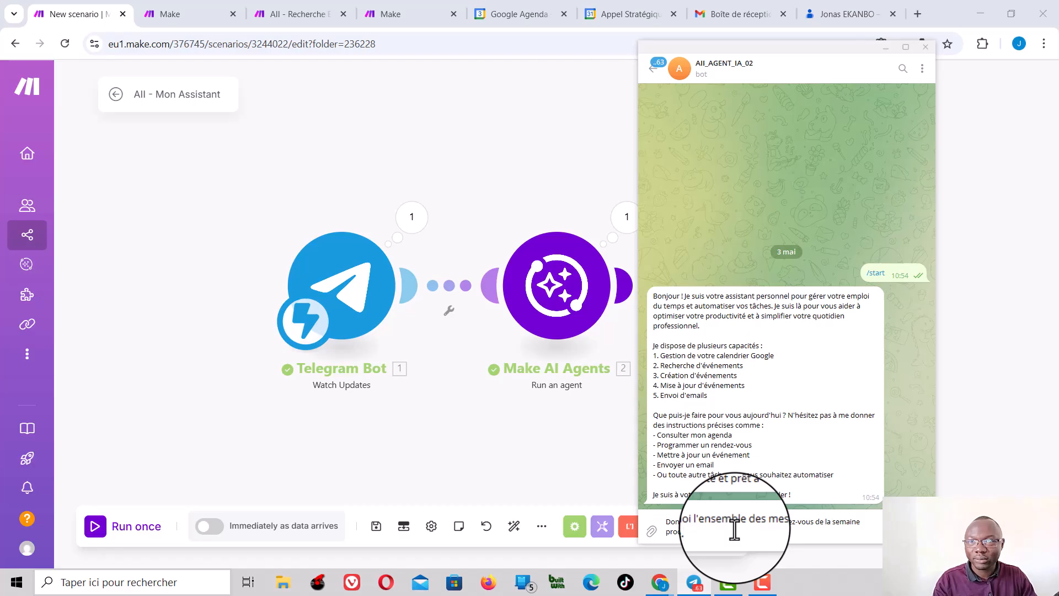
{"action": "key", "text": "Return"}
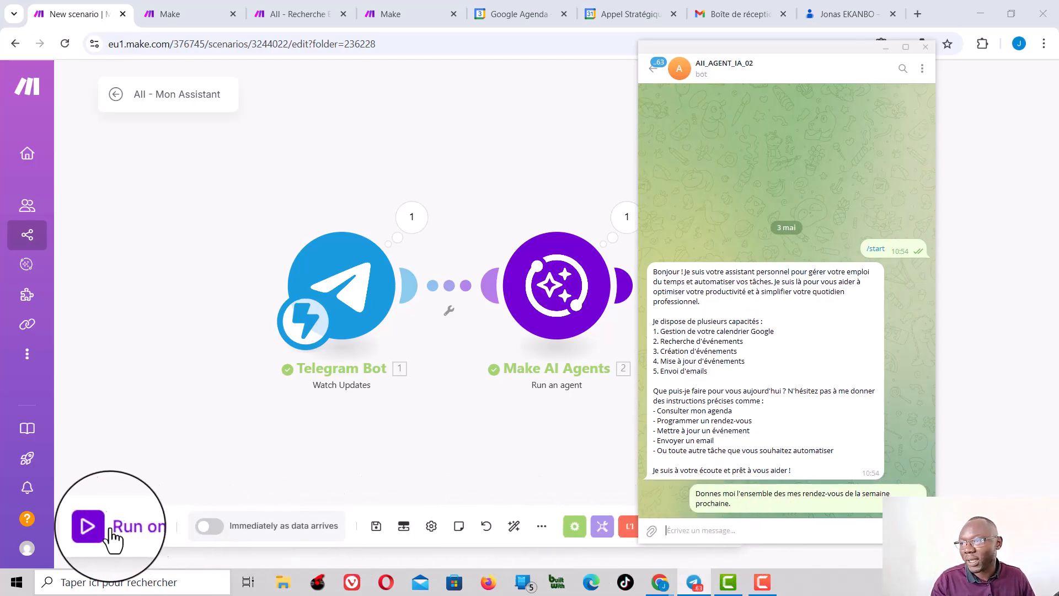
Step: Run the Make scenario once more with the option to wait for new data, and return to Telegram
{"action": "left_click", "coordinate": [95, 527]}
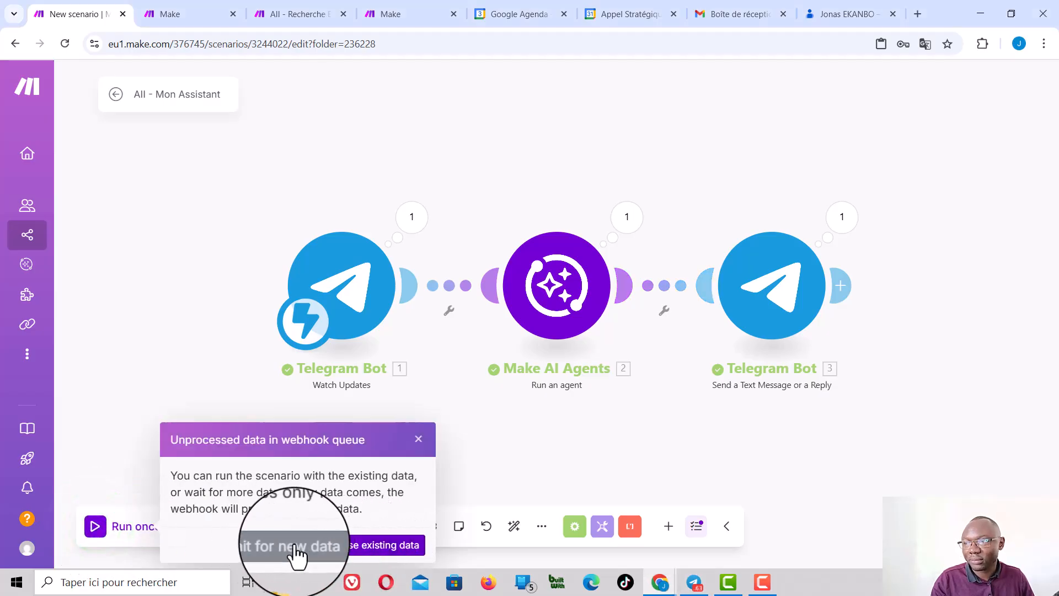
{"action": "left_click", "coordinate": [276, 546]}
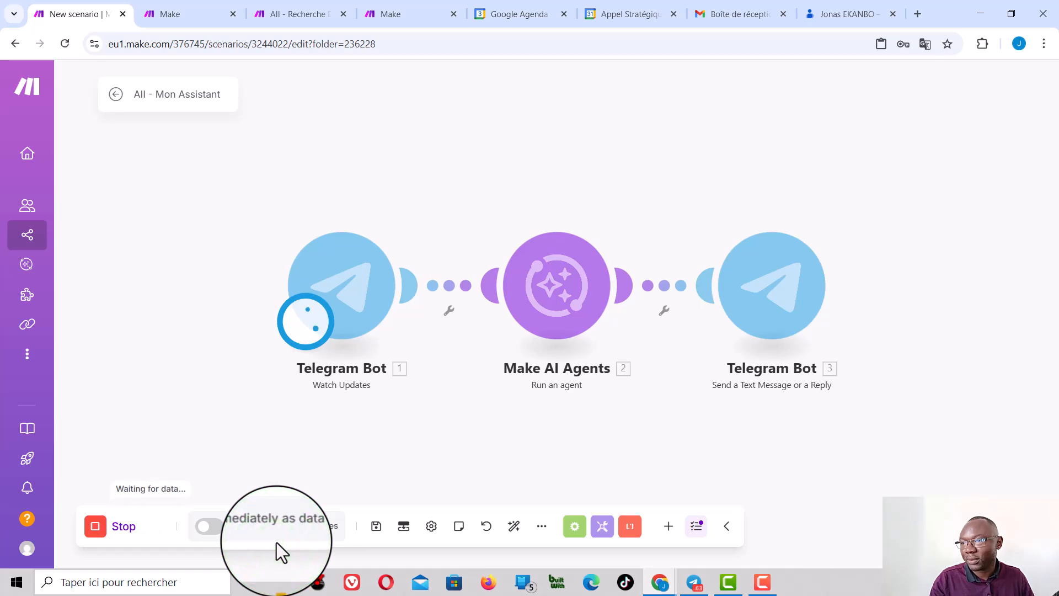
{"action": "left_click", "coordinate": [695, 584]}
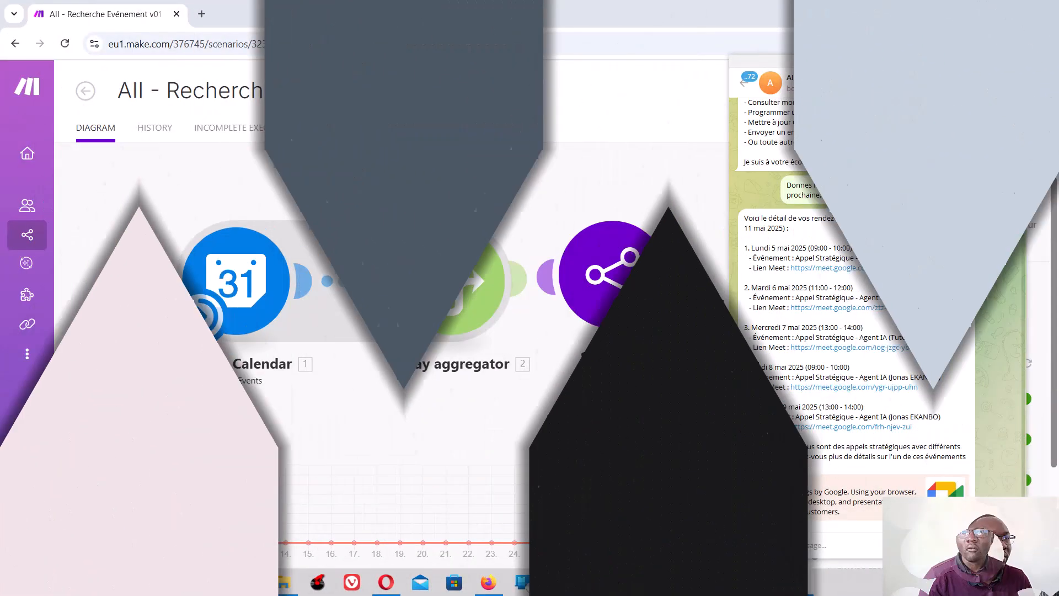